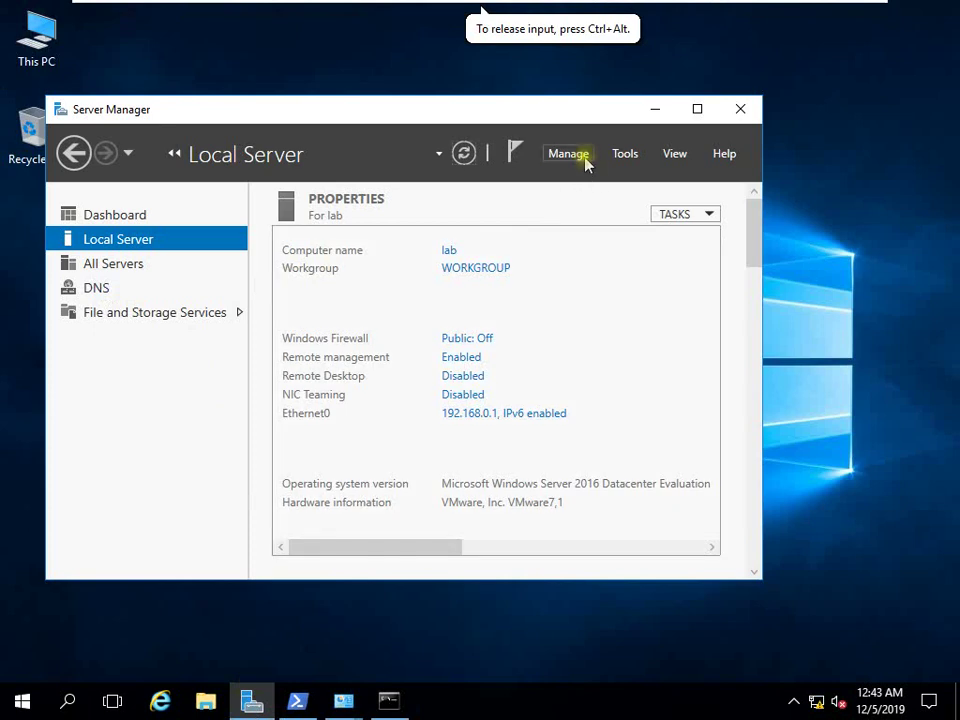
# In Add Roles and Features, select Active Directory Domain Services along with its required features.
pyautogui.click(592, 178)
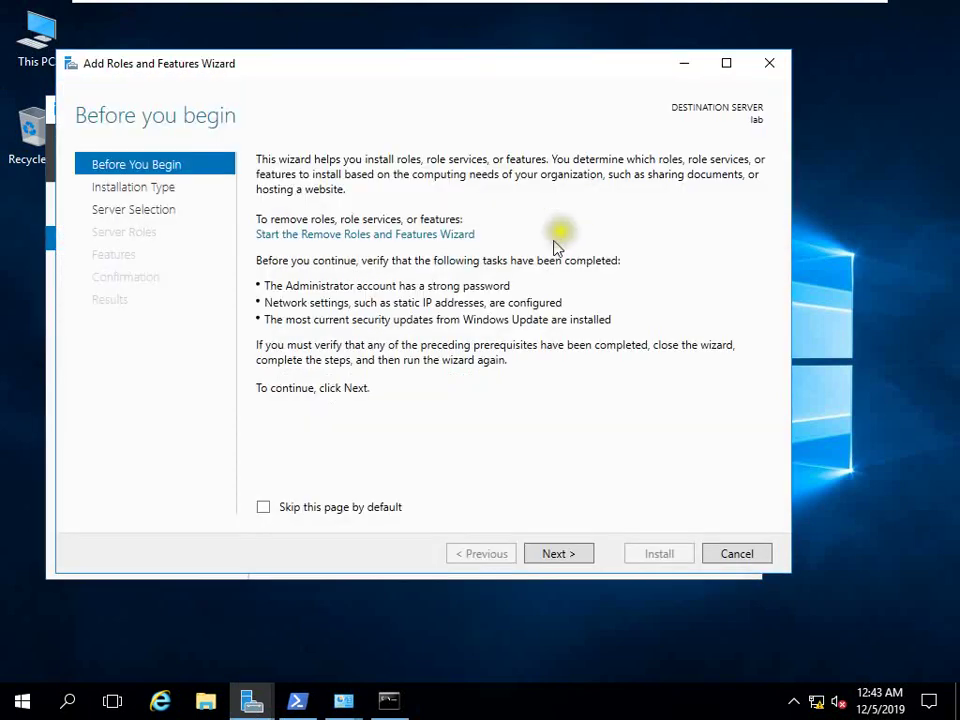
pyautogui.click(554, 555)
pyautogui.click(551, 561)
pyautogui.click(551, 562)
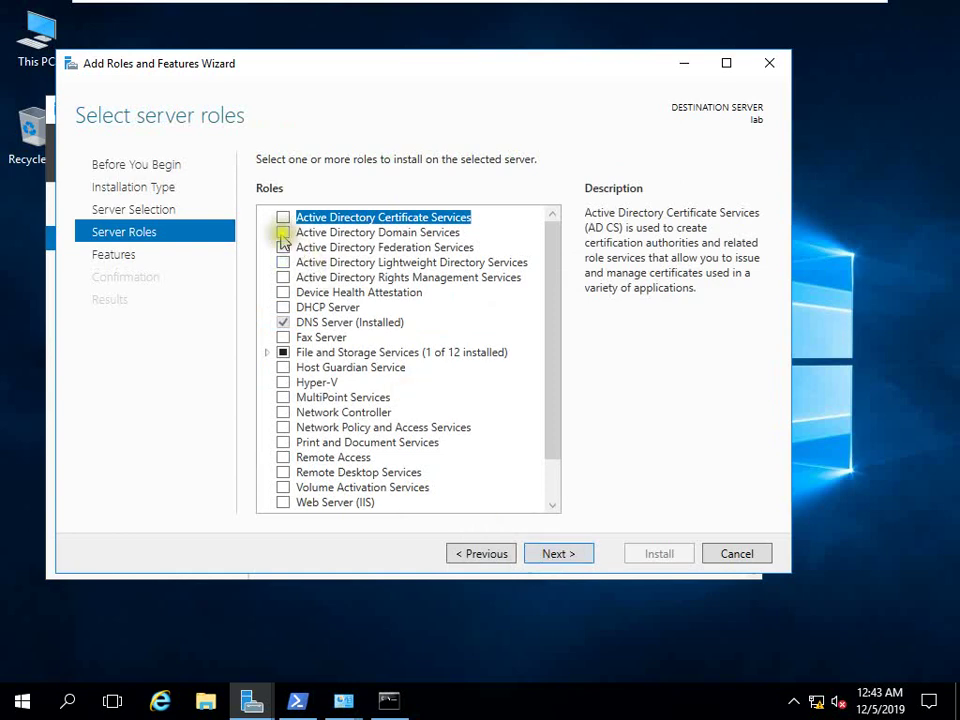
pyautogui.click(284, 233)
pyautogui.click(467, 482)
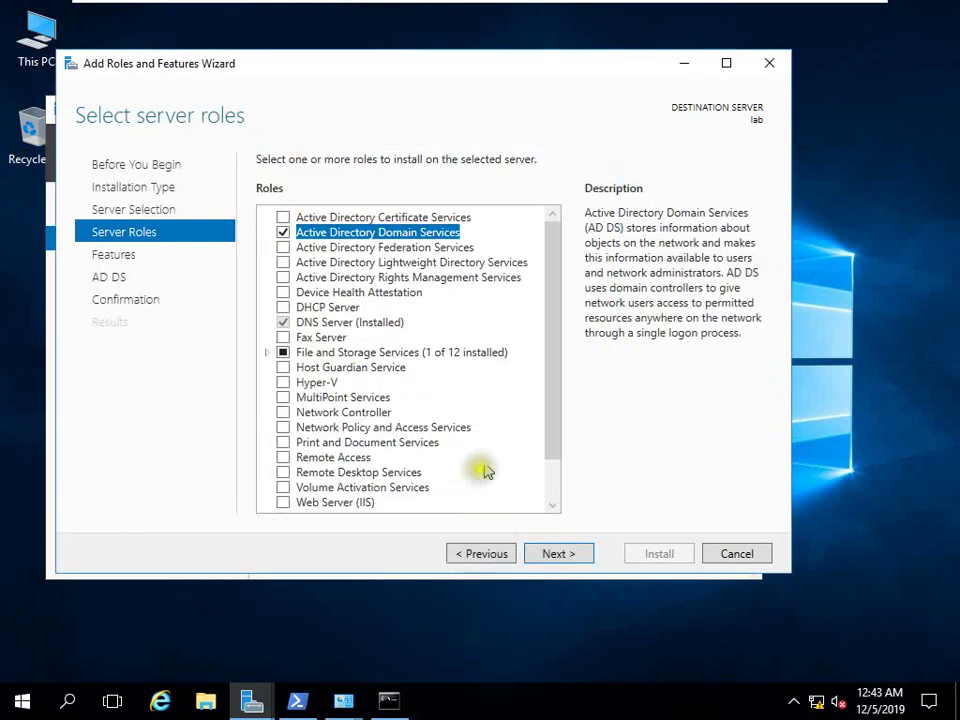
# Start the AD DS installation, then minimize the virtual machine to the host desktop.
pyautogui.click(551, 554)
pyautogui.click(551, 554)
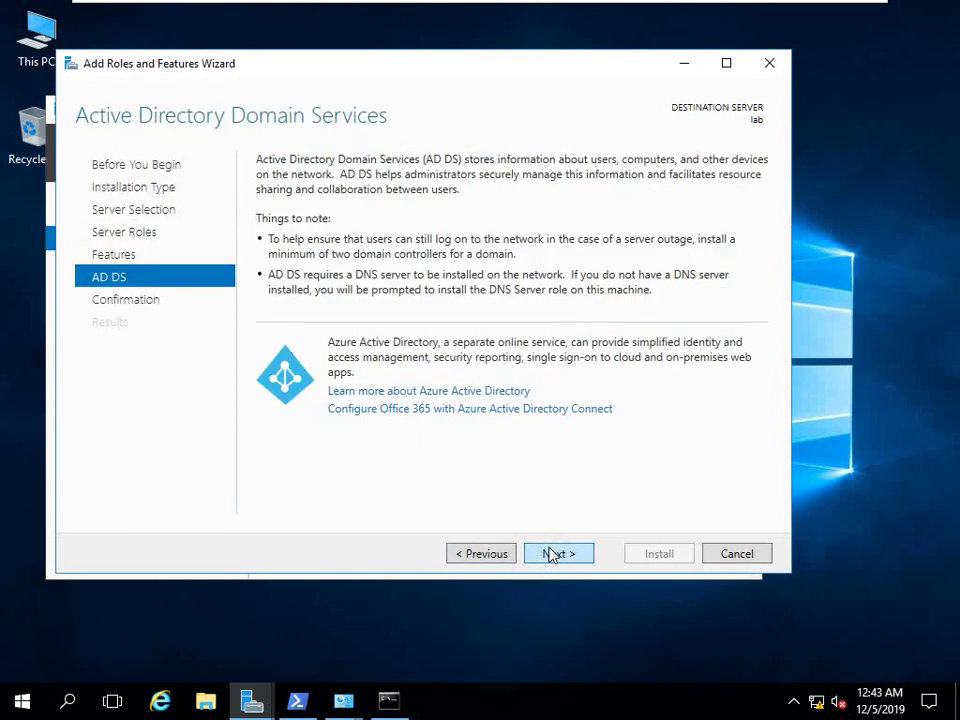
pyautogui.click(551, 554)
pyautogui.click(628, 556)
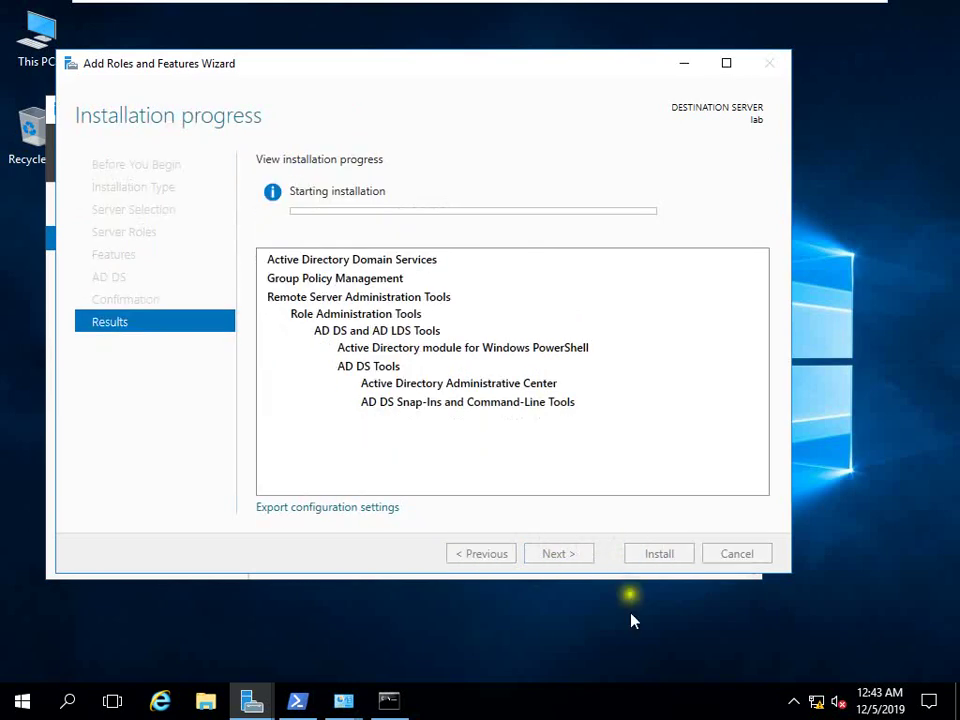
pyautogui.moveTo(681, 6)
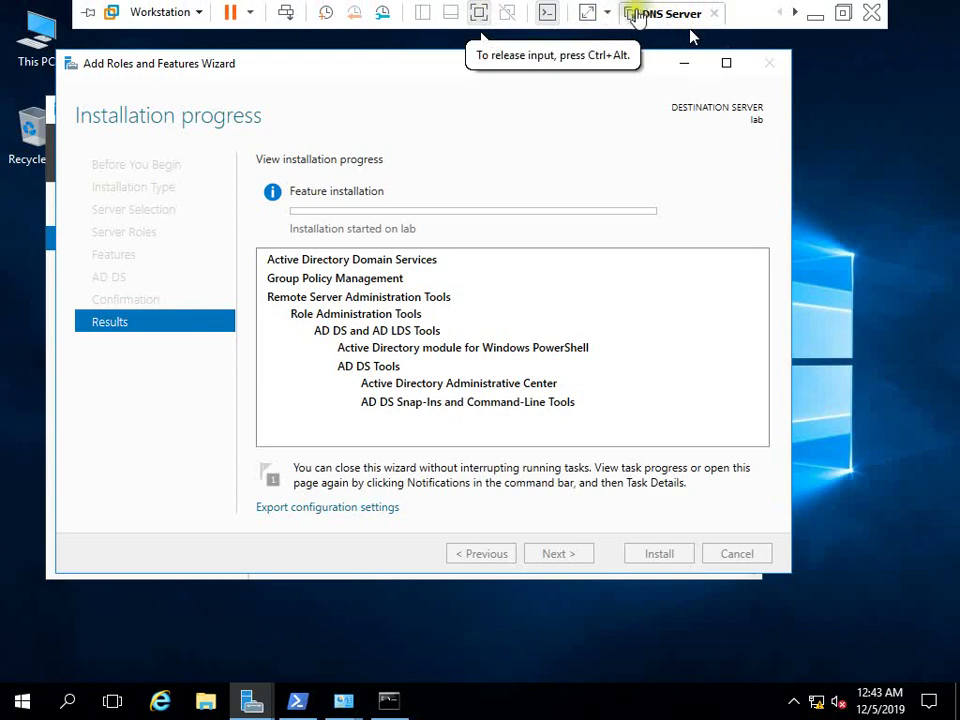
pyautogui.click(816, 14)
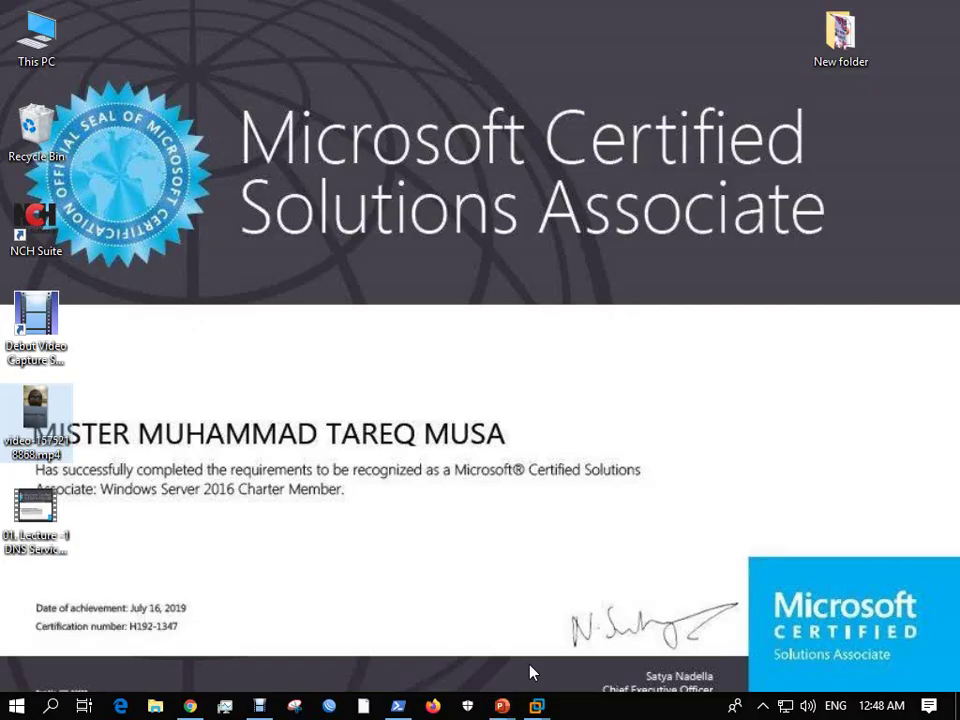
# Reopen the DNS Server virtual machine and bring Server Manager fully into view.
pyautogui.moveTo(536, 705)
pyautogui.click(429, 570)
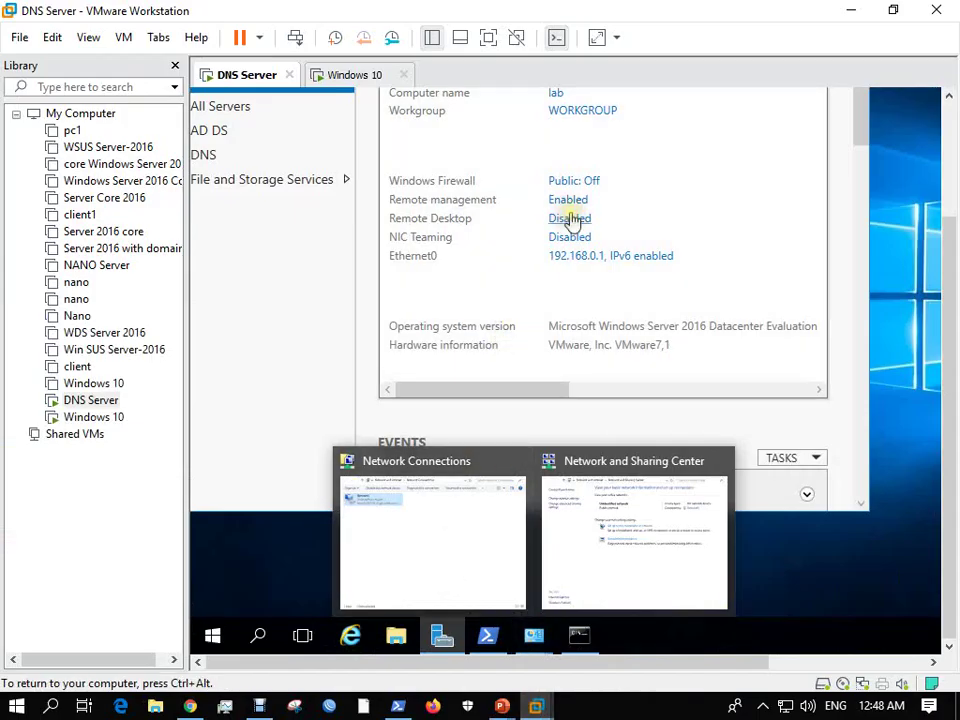
pyautogui.moveTo(949, 268); pyautogui.dragTo(946, 120)
pyautogui.click(786, 156)
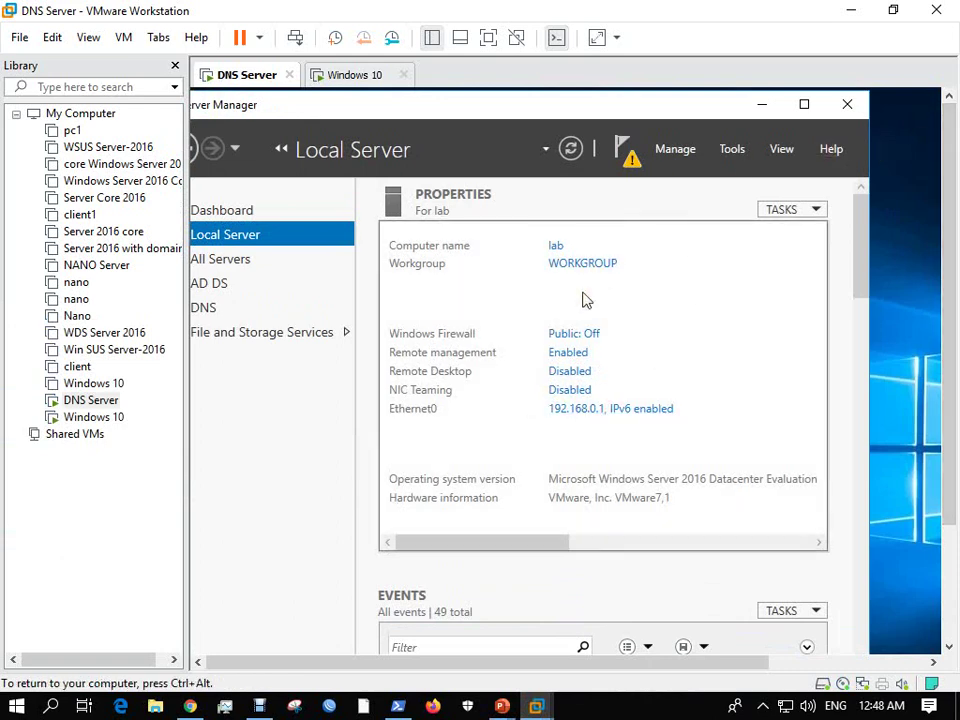
pyautogui.click(675, 665)
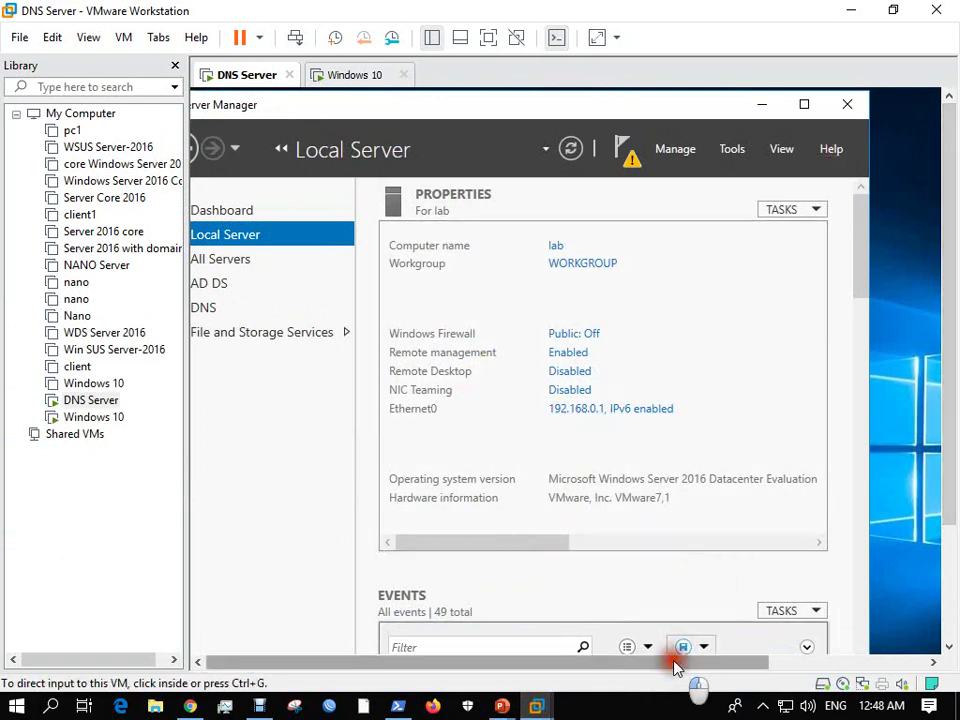
pyautogui.click(352, 665)
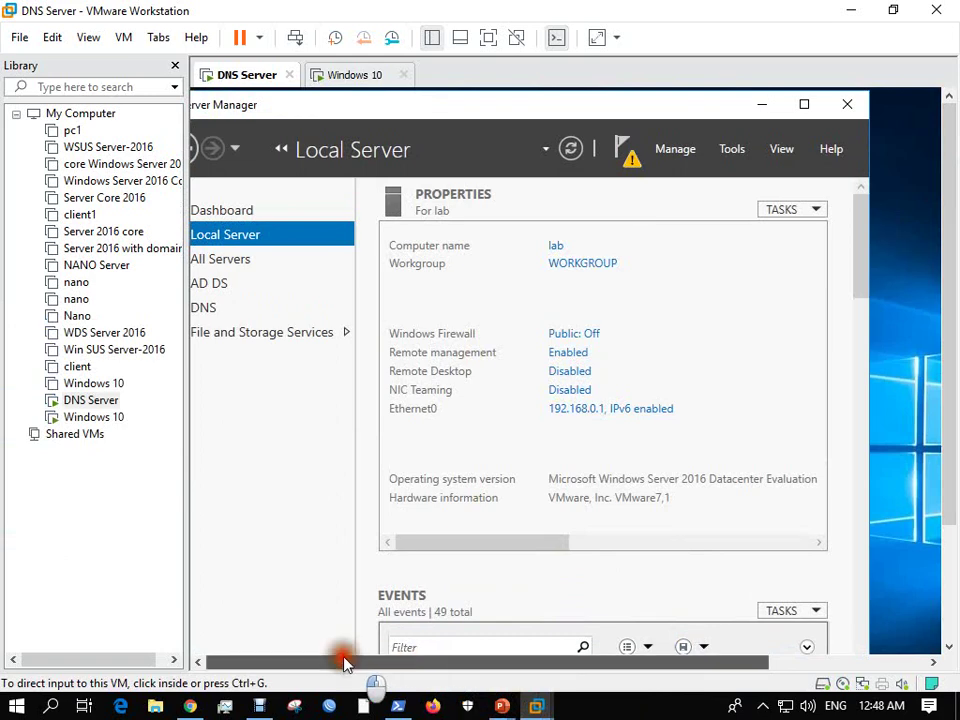
pyautogui.moveTo(469, 107); pyautogui.dragTo(536, 104)
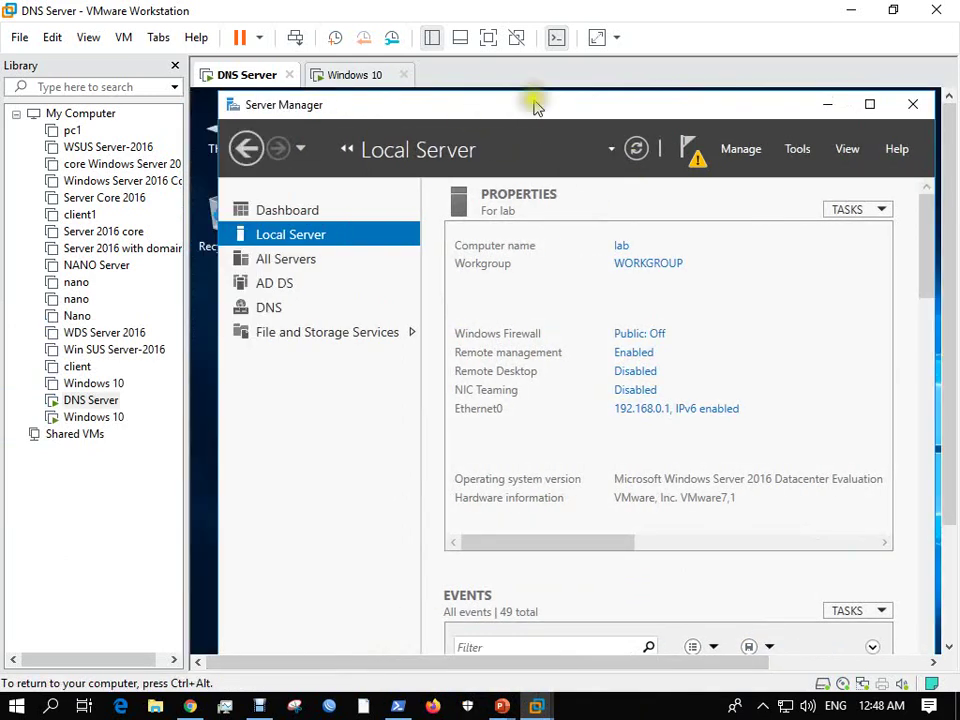
# From the notifications, launch 'Promote this server to a domain controller' and position the wizard.
pyautogui.click(693, 148)
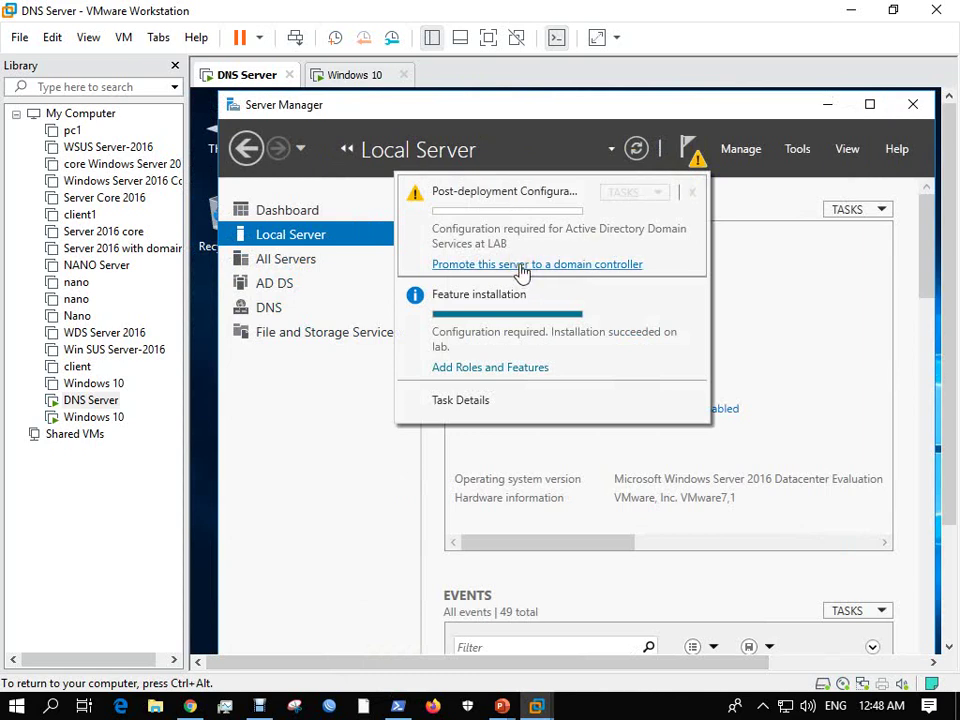
pyautogui.click(520, 266)
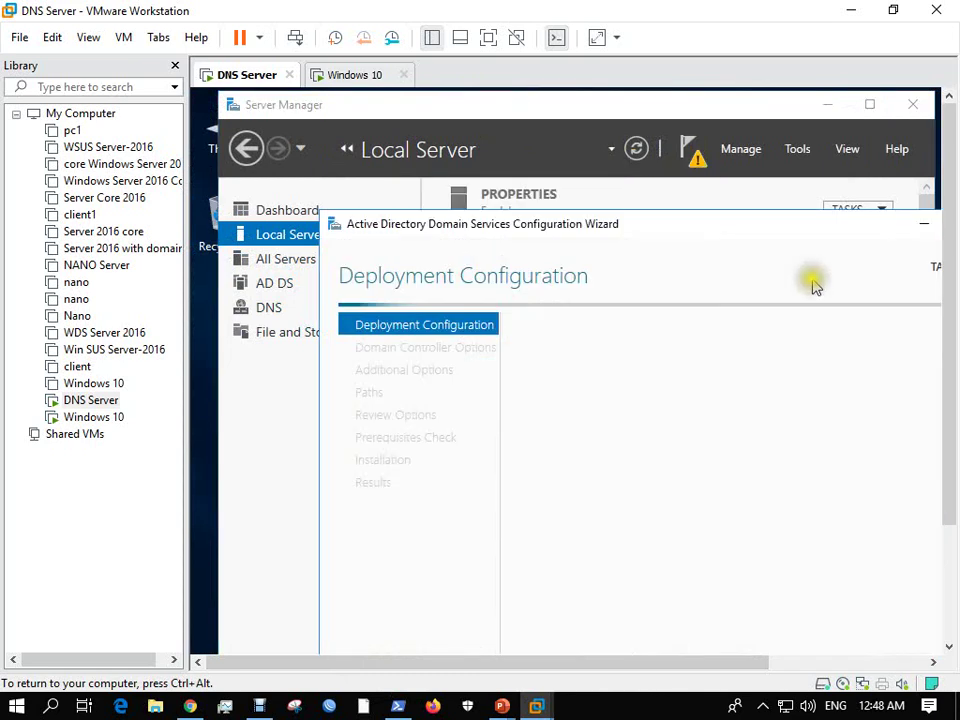
pyautogui.moveTo(654, 223); pyautogui.dragTo(557, 132)
pyautogui.click(724, 364)
# Create a new forest with root domain macro.com and enter the DSRM password.
pyautogui.click(479, 304)
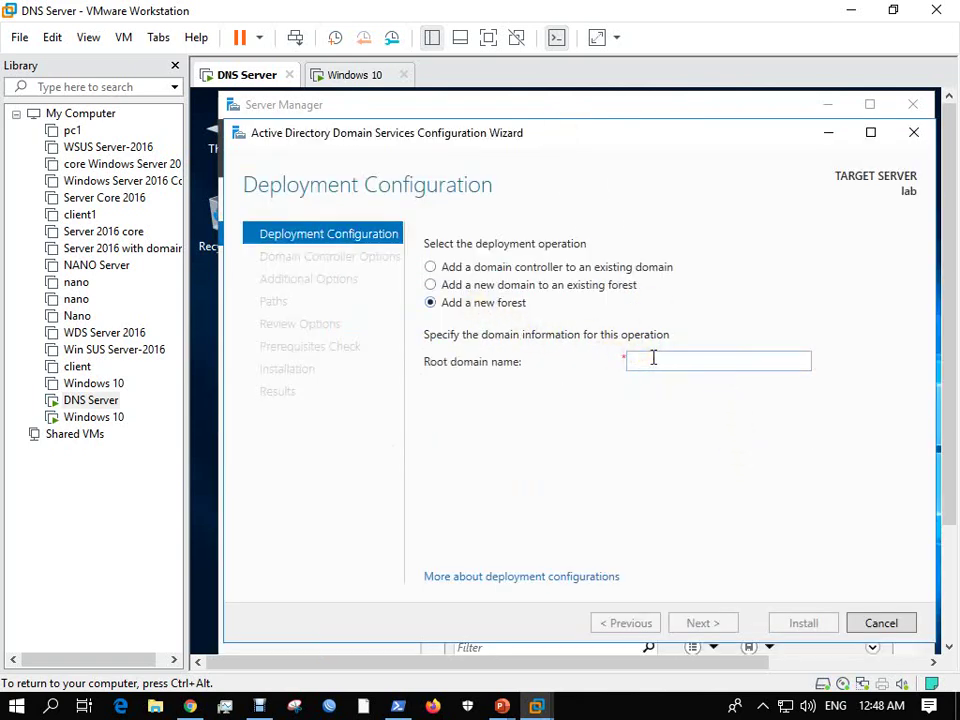
pyautogui.click(653, 358)
pyautogui.write('macro.com')
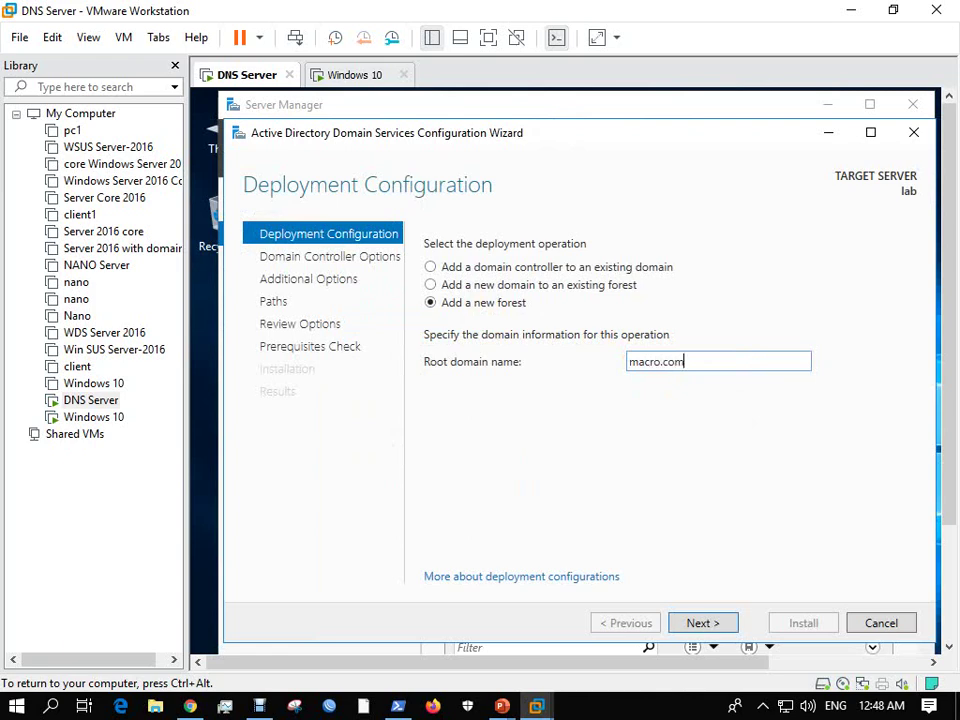
pyautogui.press('Return')
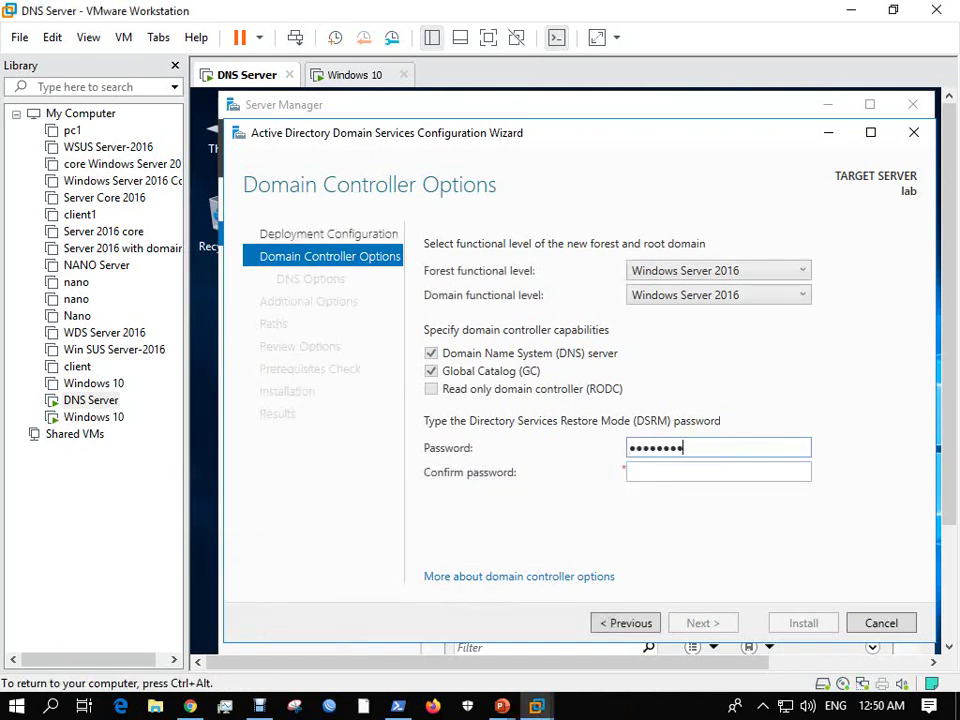
pyautogui.write('1')
pyautogui.press('Tab')
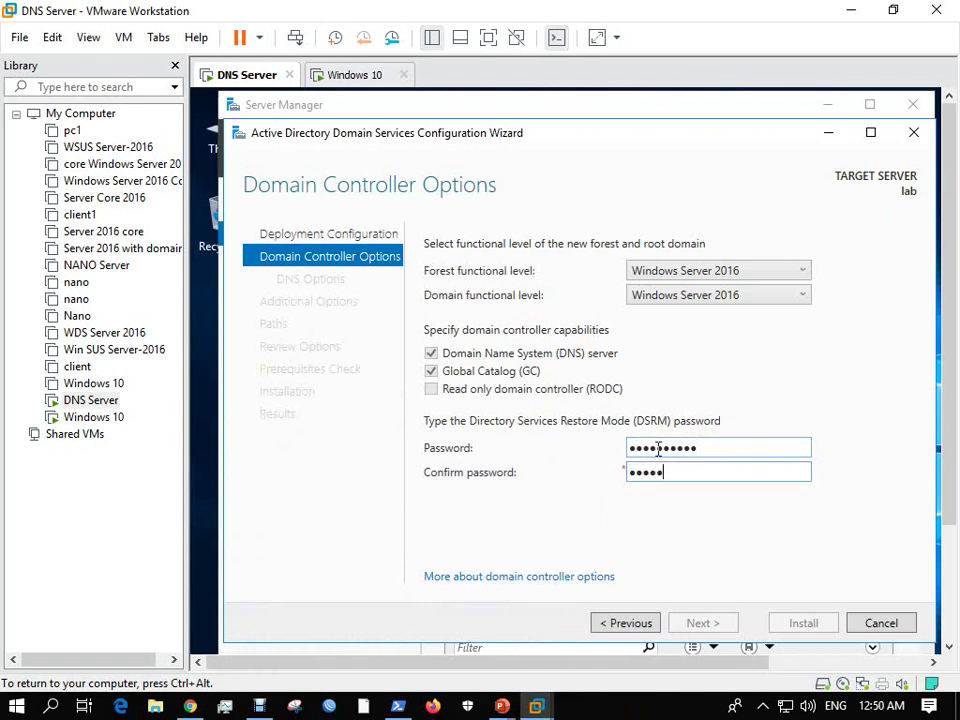
# Accept the defaults for DNS, NetBIOS name MACRO, paths and review, then Install.
pyautogui.press('Return')
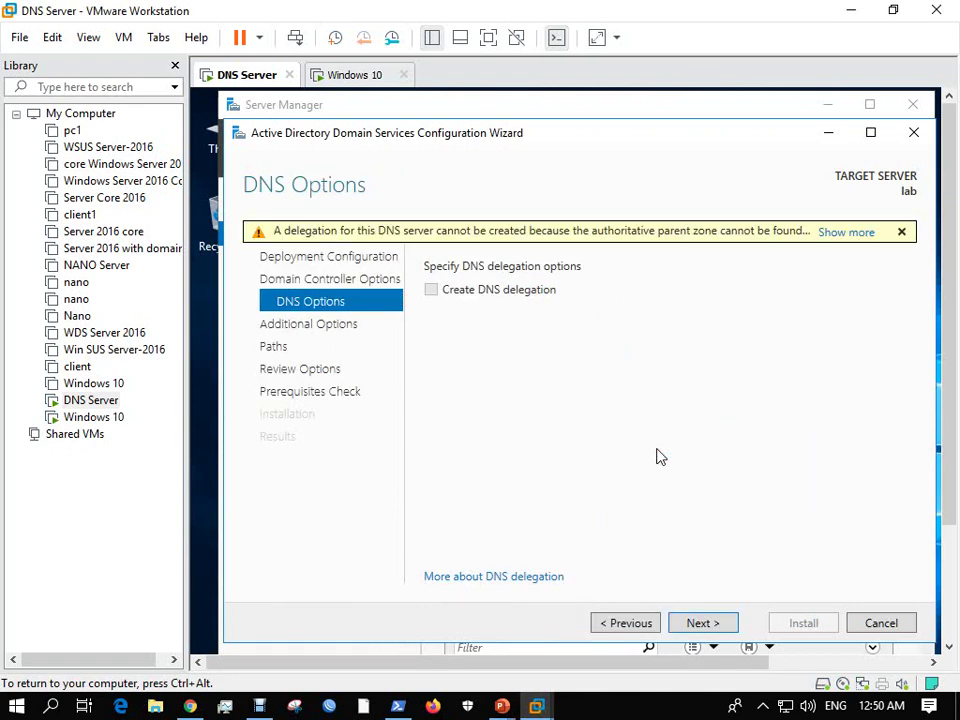
pyautogui.click(725, 630)
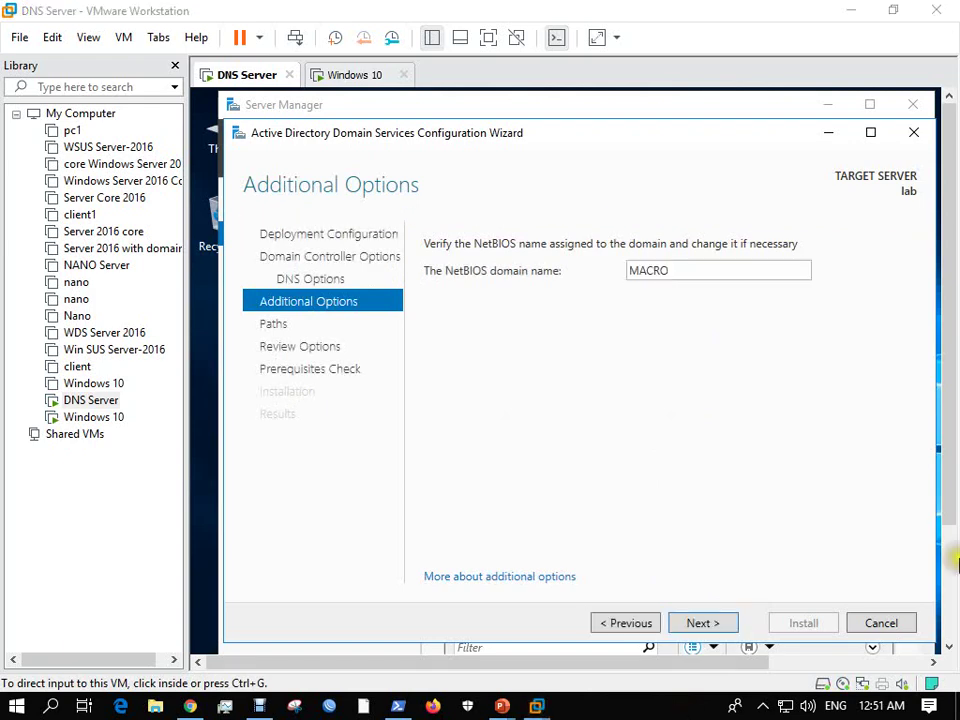
pyautogui.click(690, 623)
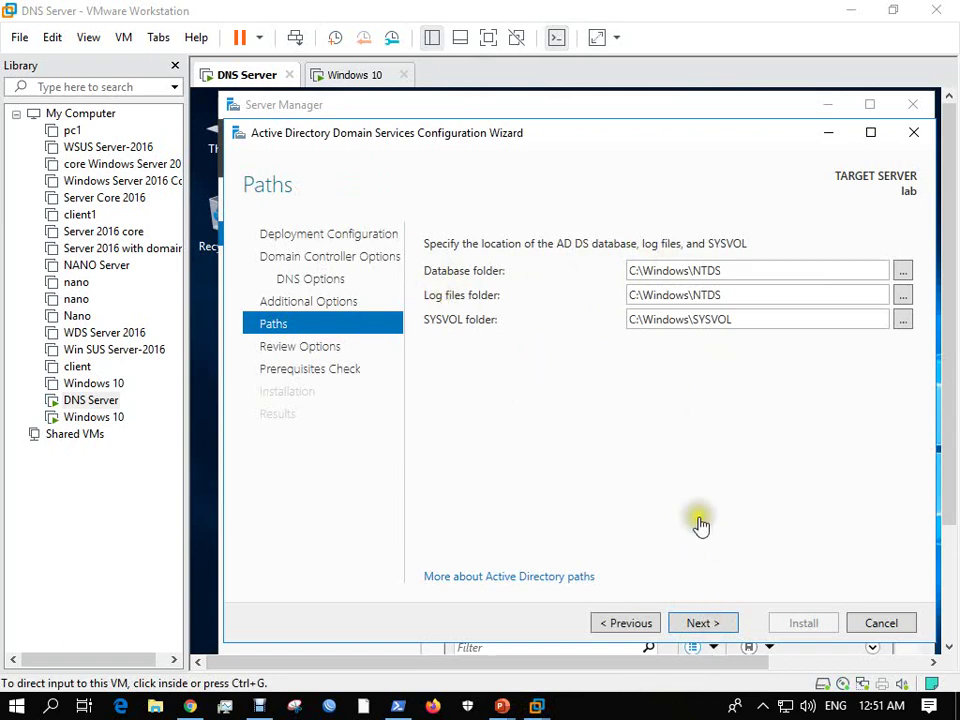
pyautogui.click(709, 625)
pyautogui.click(714, 623)
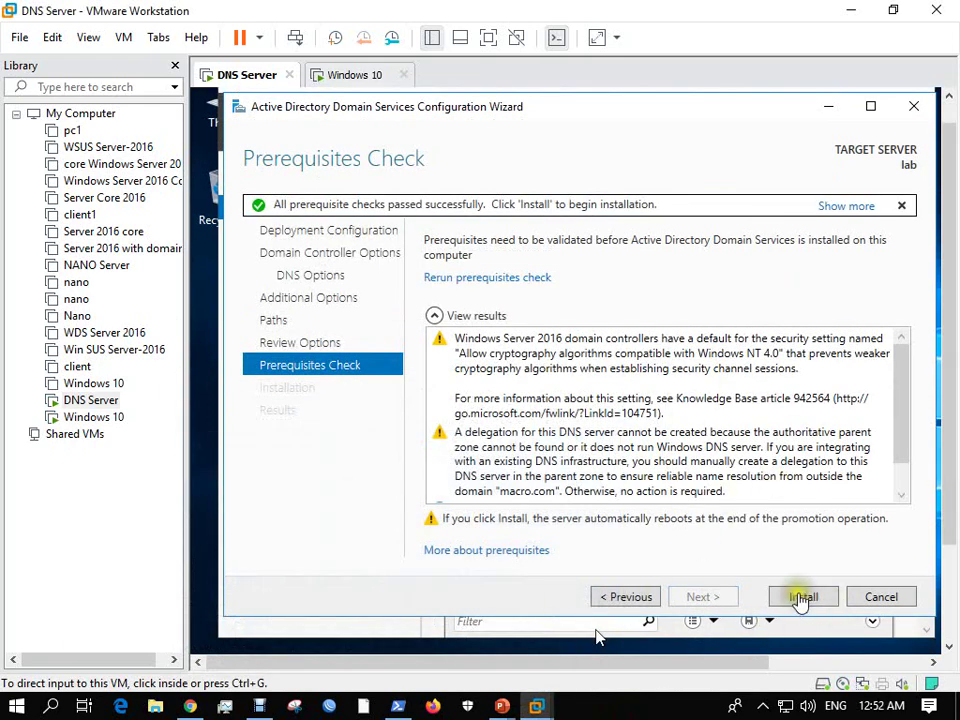
pyautogui.click(801, 598)
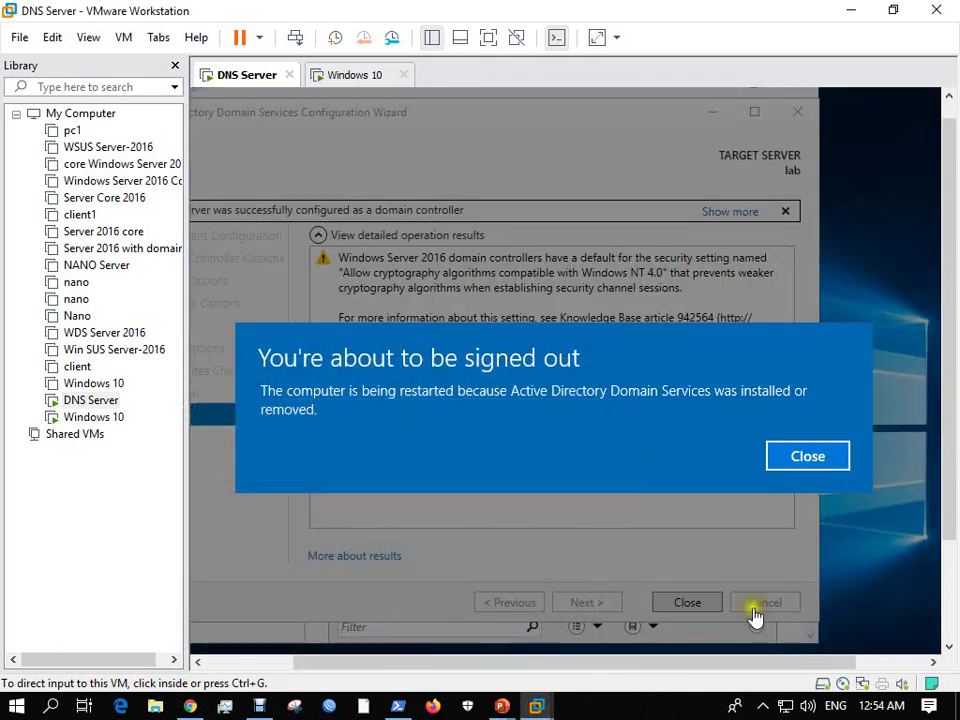
# Close the sign-out notice so the server restarts, and release input from the VM.
pyautogui.click(791, 462)
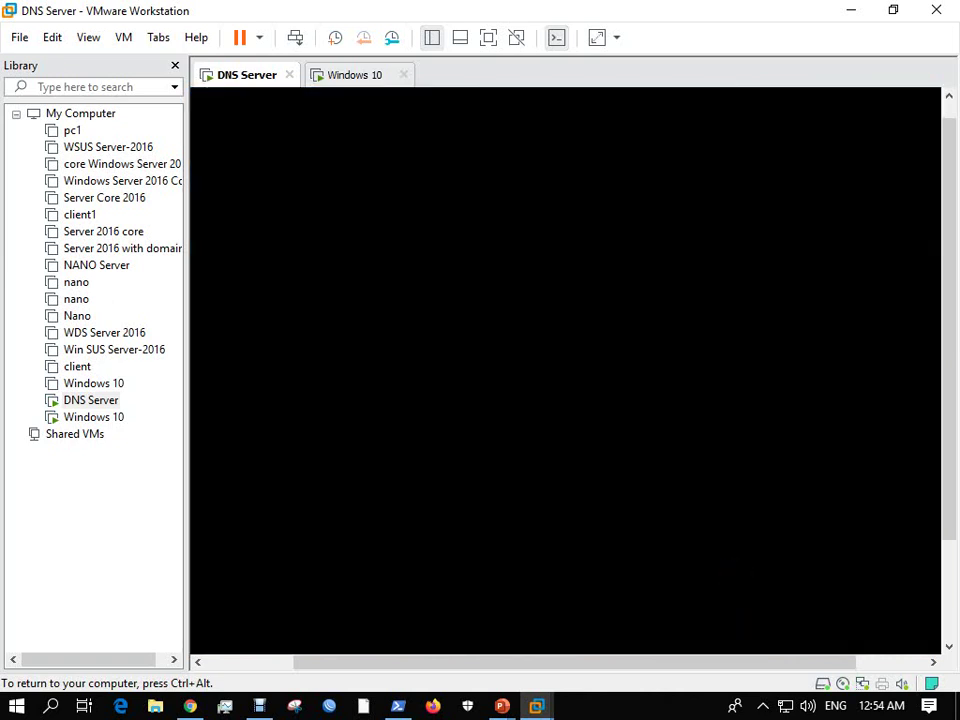
pyautogui.hotkey('ctrl', 'alt')
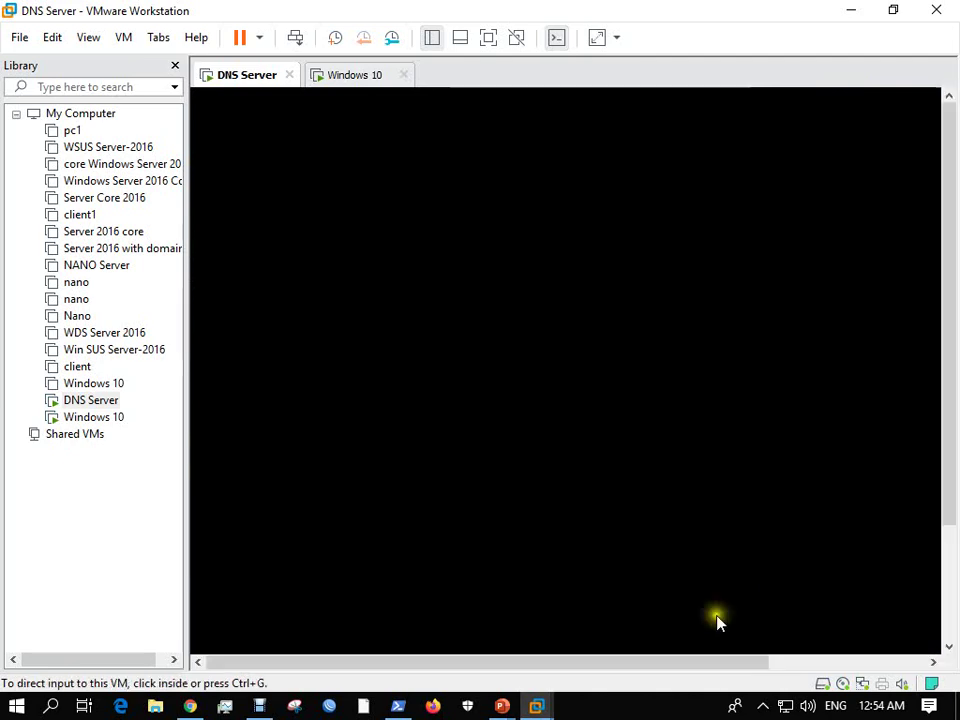
pyautogui.click(640, 716)
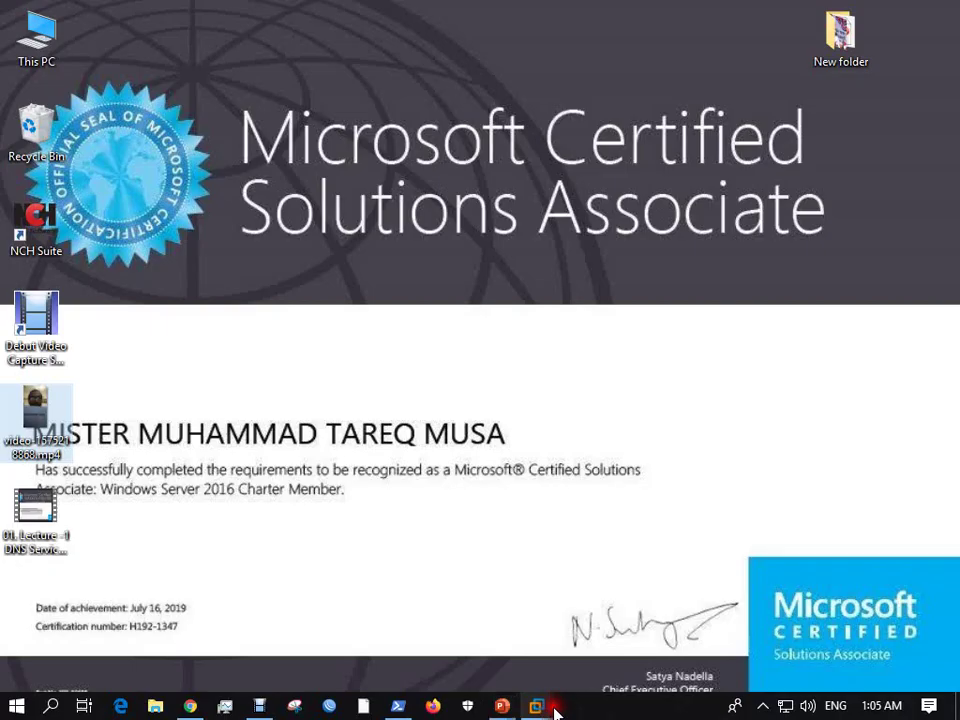
# Bring the restarted DNS Server virtual machine to the front from the taskbar.
pyautogui.moveTo(540, 706)
pyautogui.click(536, 596)
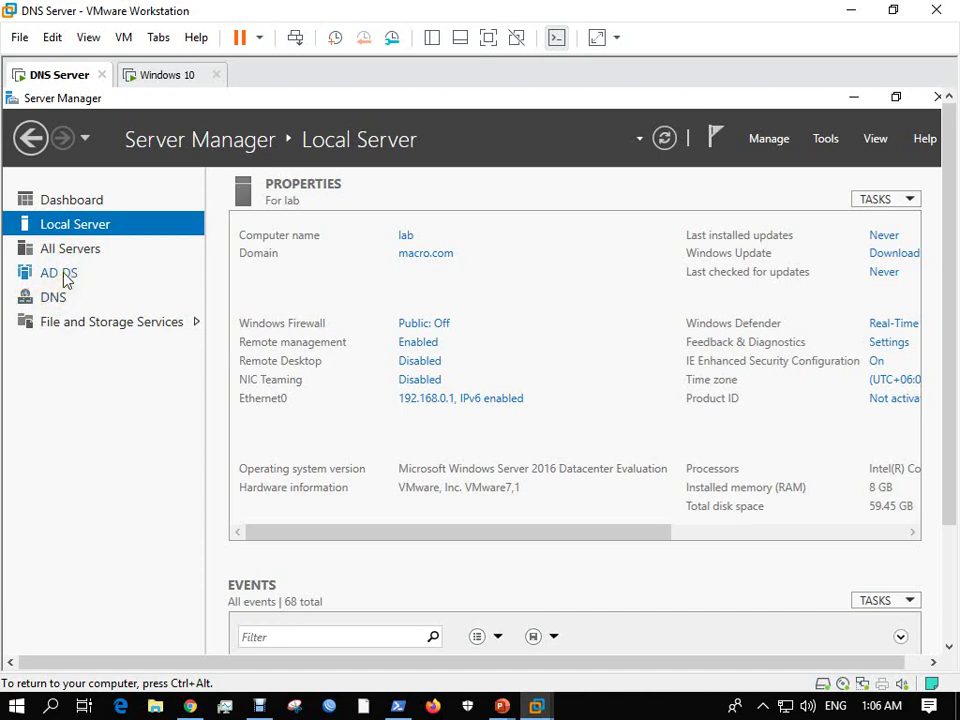
# Open PowerShell on the server and run nslookup, which times out at ::1.
pyautogui.click(58, 298)
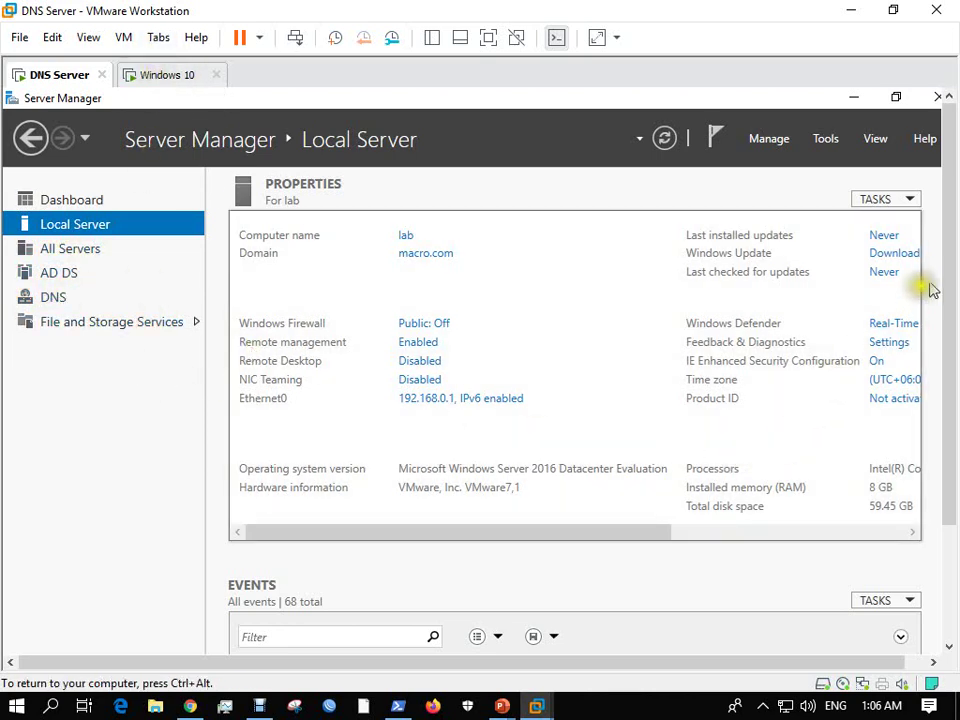
pyautogui.moveTo(950, 268); pyautogui.dragTo(852, 420)
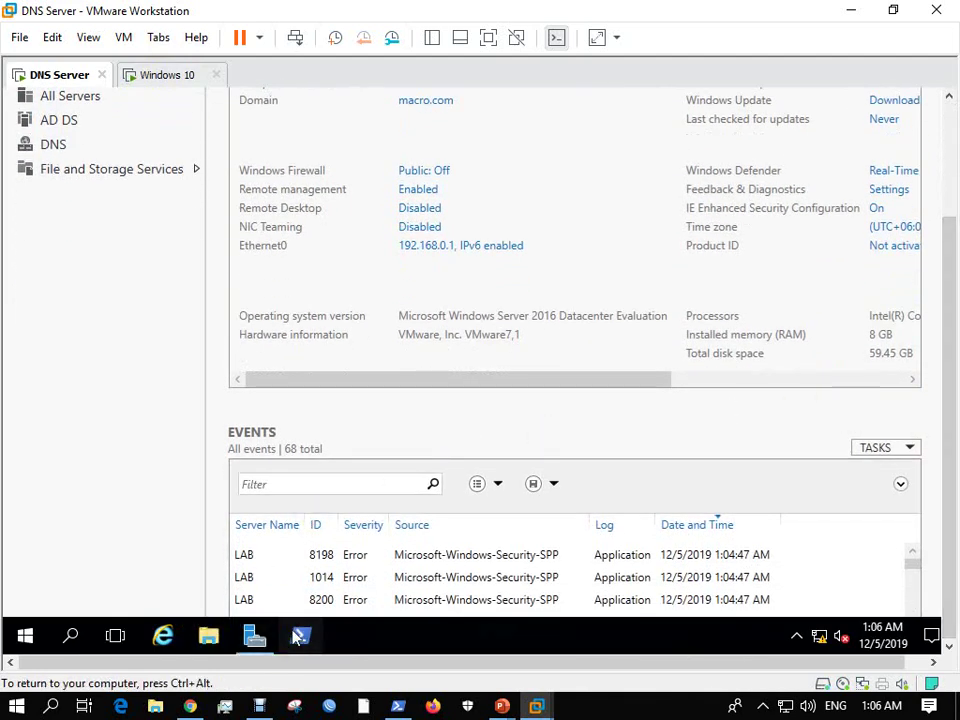
pyautogui.click(300, 636)
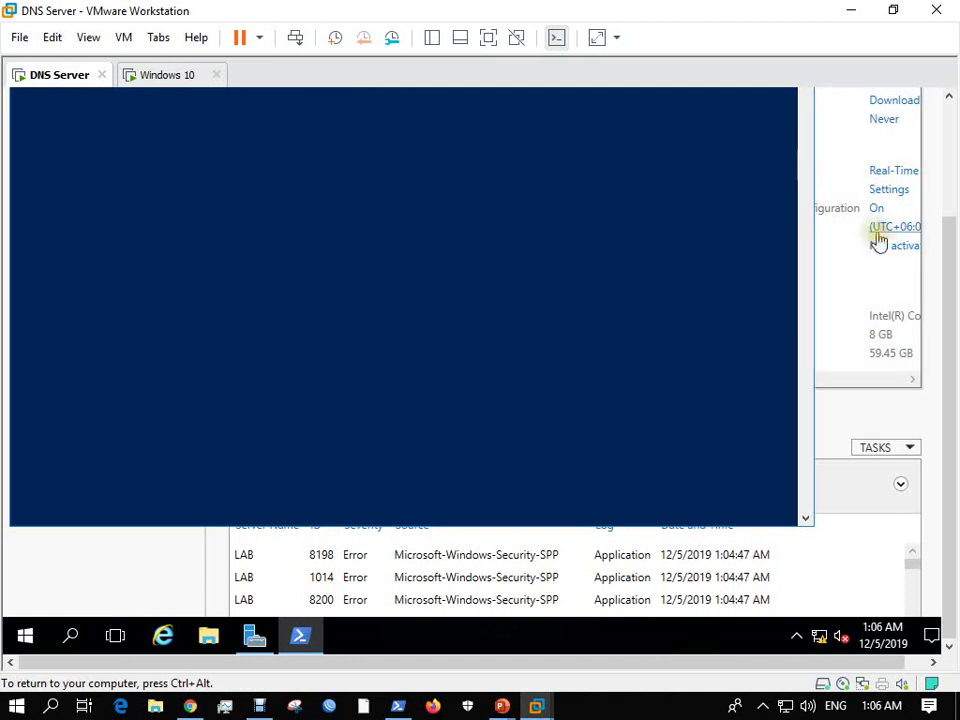
pyautogui.moveTo(954, 246); pyautogui.dragTo(954, 150)
pyautogui.click(200, 145)
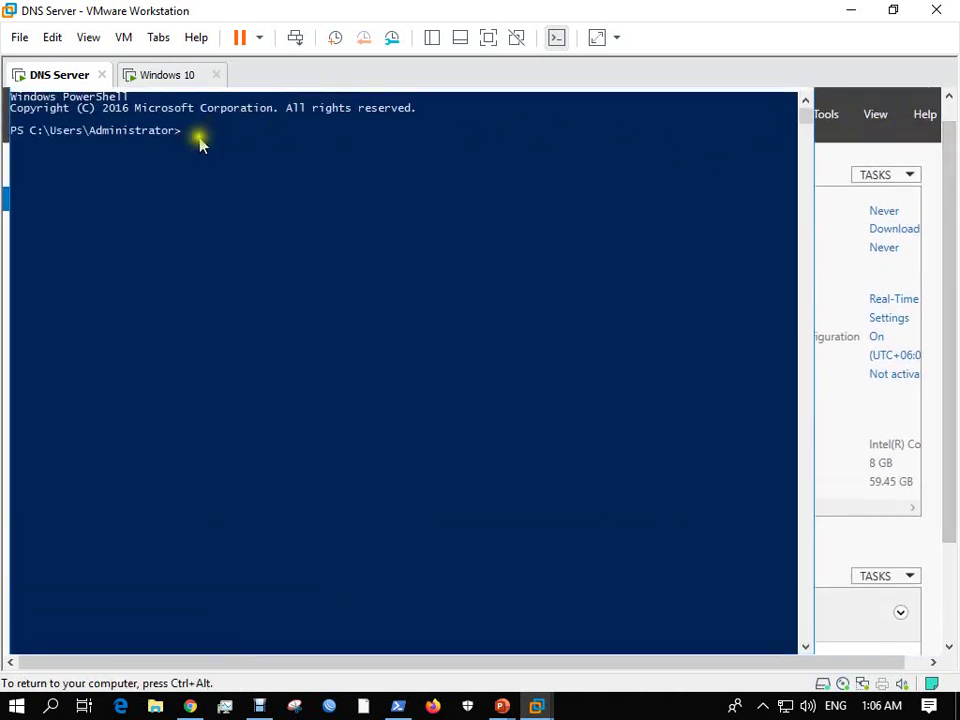
pyautogui.write('nslookup')
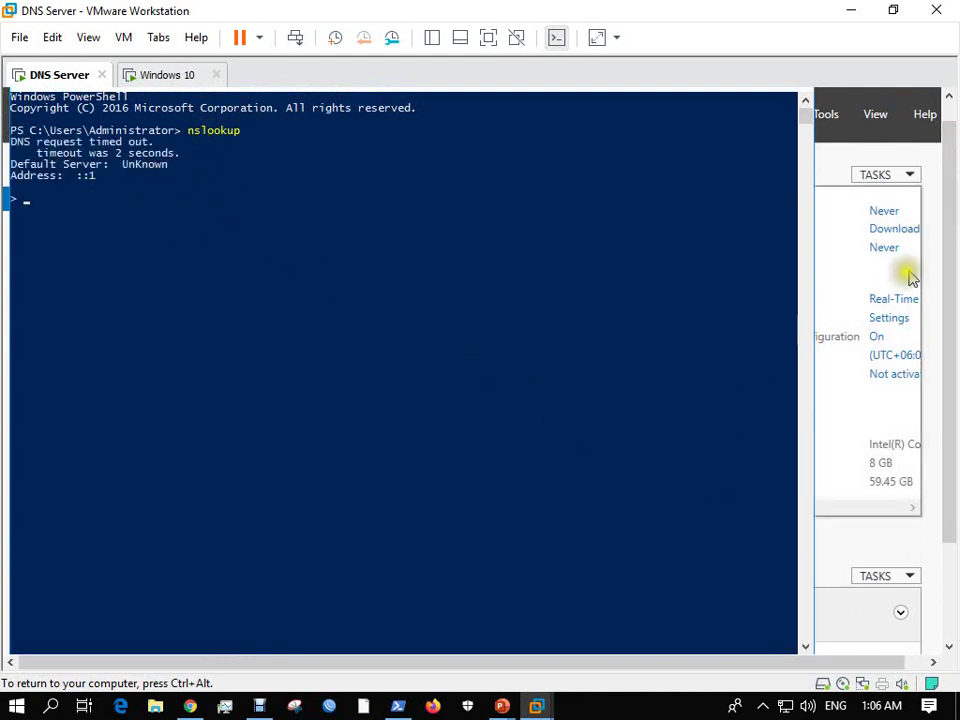
pyautogui.moveTo(949, 238); pyautogui.dragTo(955, 428)
pyautogui.rightClick(820, 628)
# Open Network and Sharing Center, set it aside, and return focus to PowerShell.
pyautogui.click(826, 617)
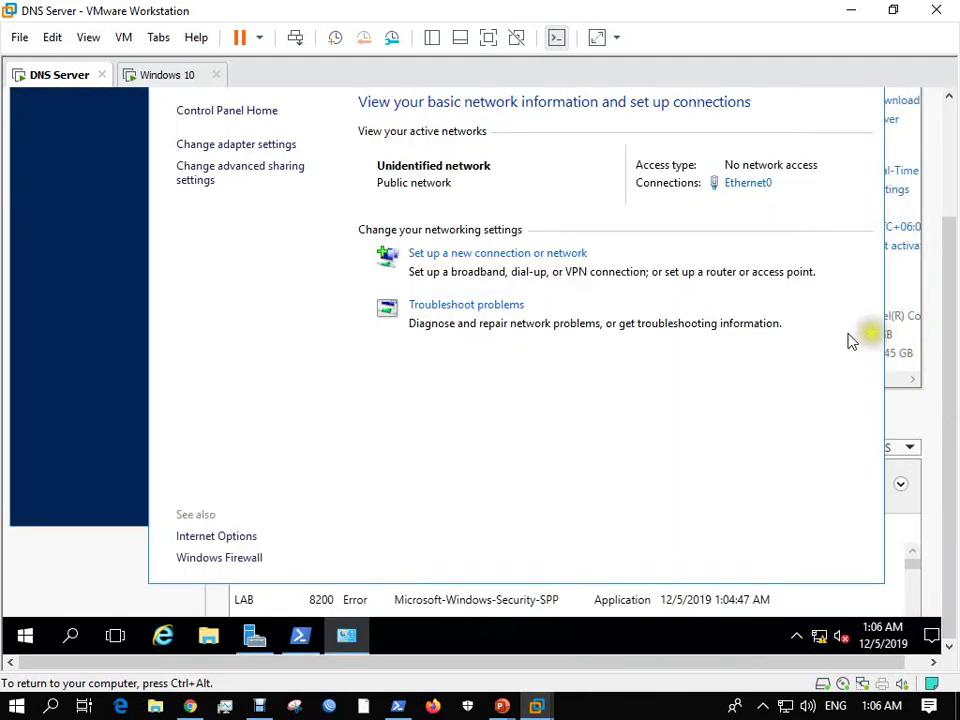
pyautogui.moveTo(953, 246); pyautogui.dragTo(950, 140)
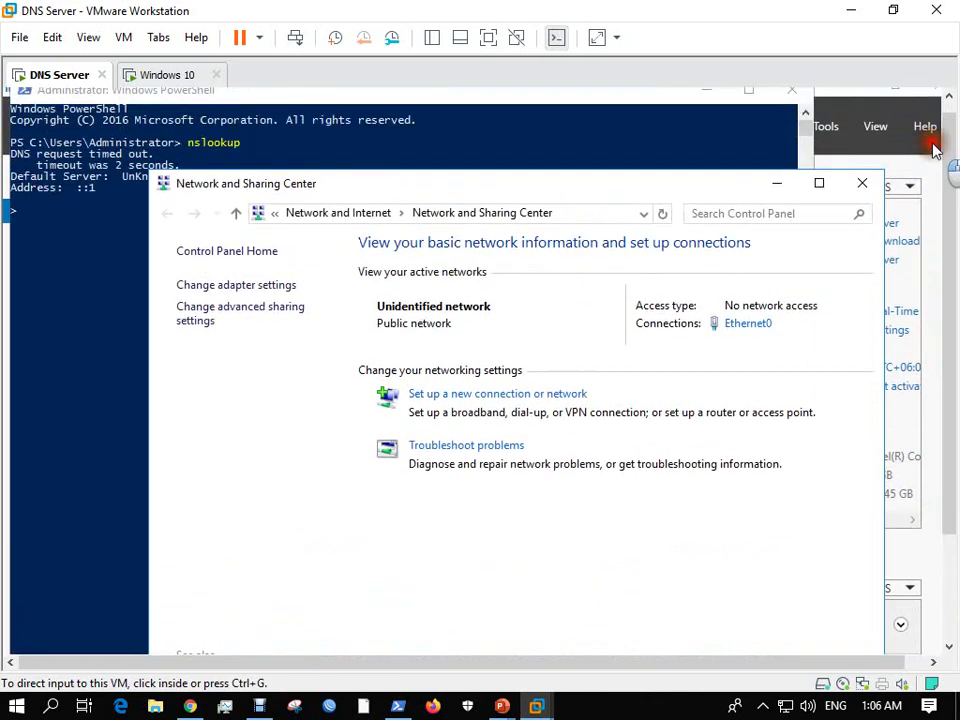
pyautogui.click(770, 192)
pyautogui.click(770, 193)
pyautogui.click(180, 343)
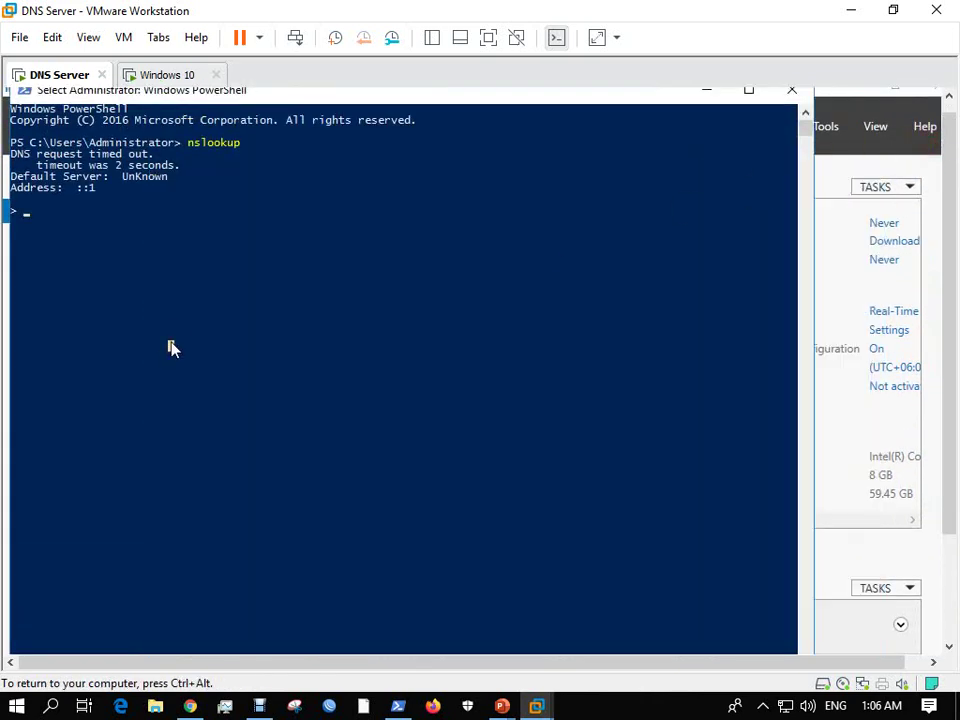
# Run ipconfig /flushdns and rerun nslookup, highlighting the Address ::1 line.
pyautogui.hotkey('ctrl', 'c')
pyautogui.write('ipco')
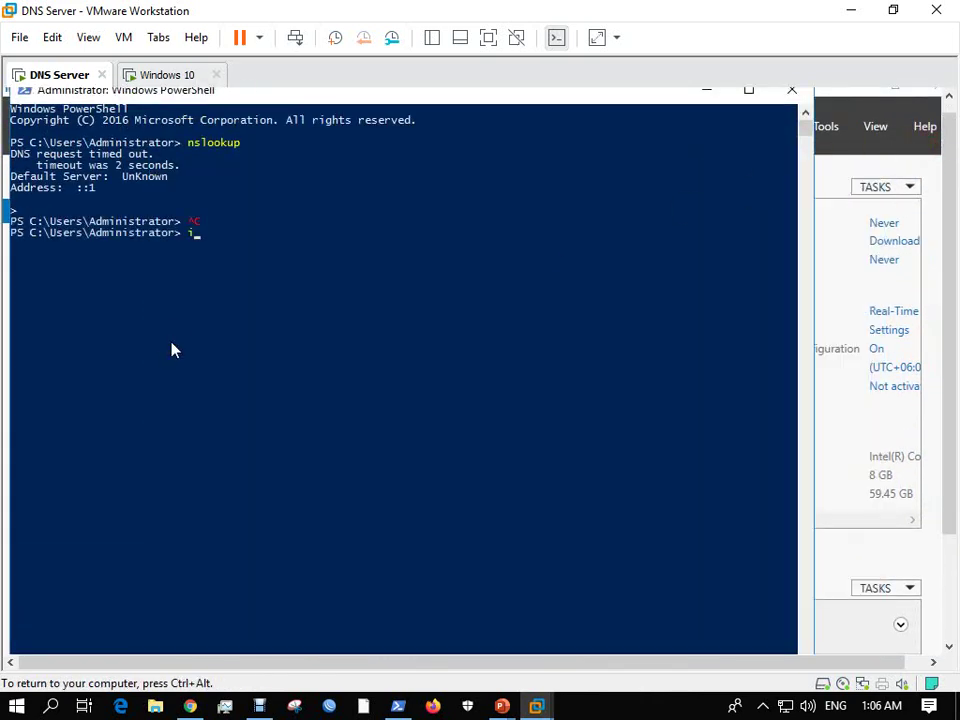
pyautogui.write('nfig /flu')
pyautogui.write('shdns')
pyautogui.press('Return')
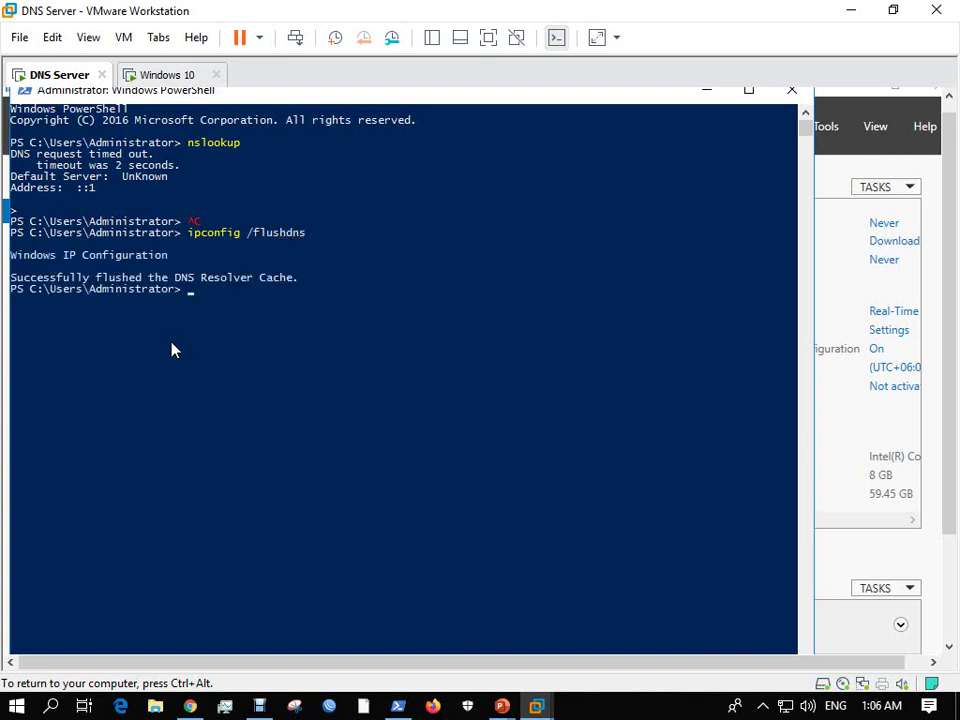
pyautogui.press('Up')
pyautogui.press('Up')
pyautogui.press('Return')
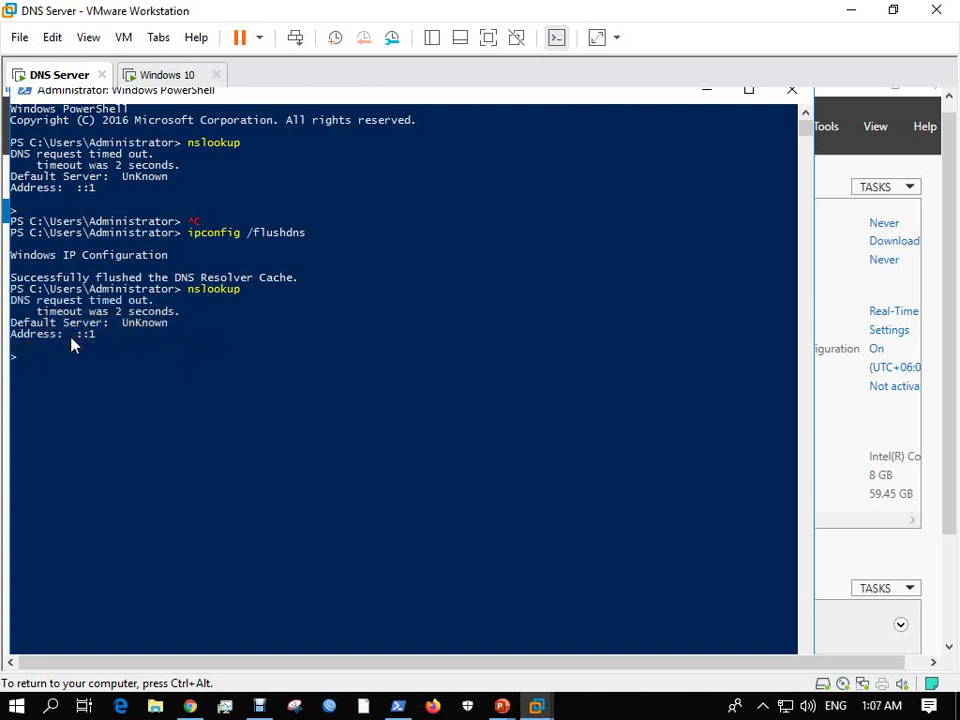
pyautogui.moveTo(11, 336); pyautogui.dragTo(94, 350)
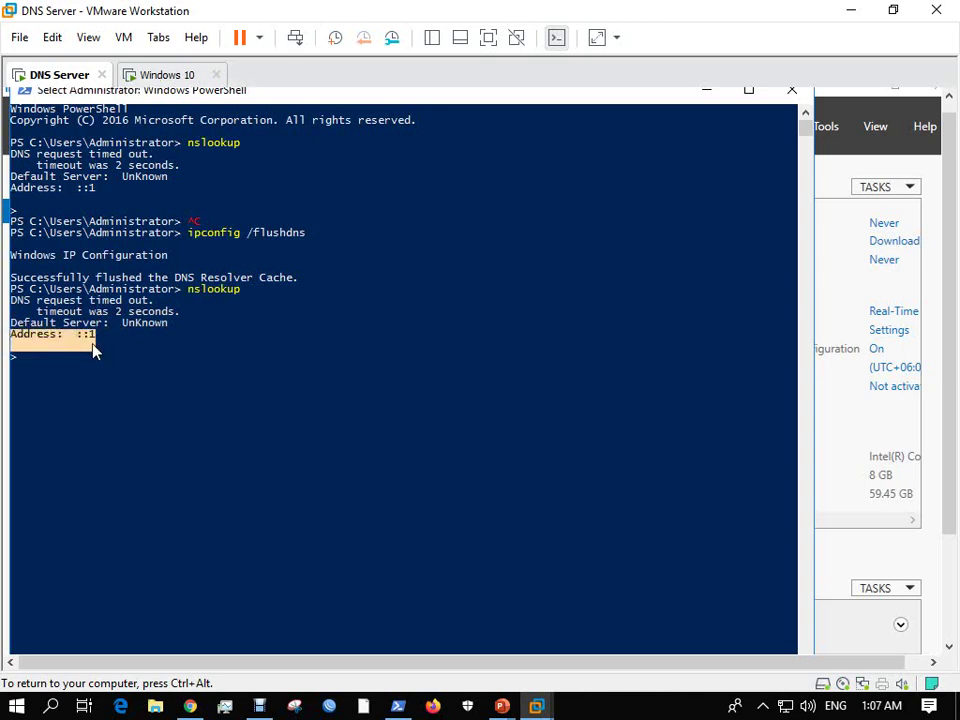
pyautogui.moveTo(949, 422); pyautogui.dragTo(953, 600)
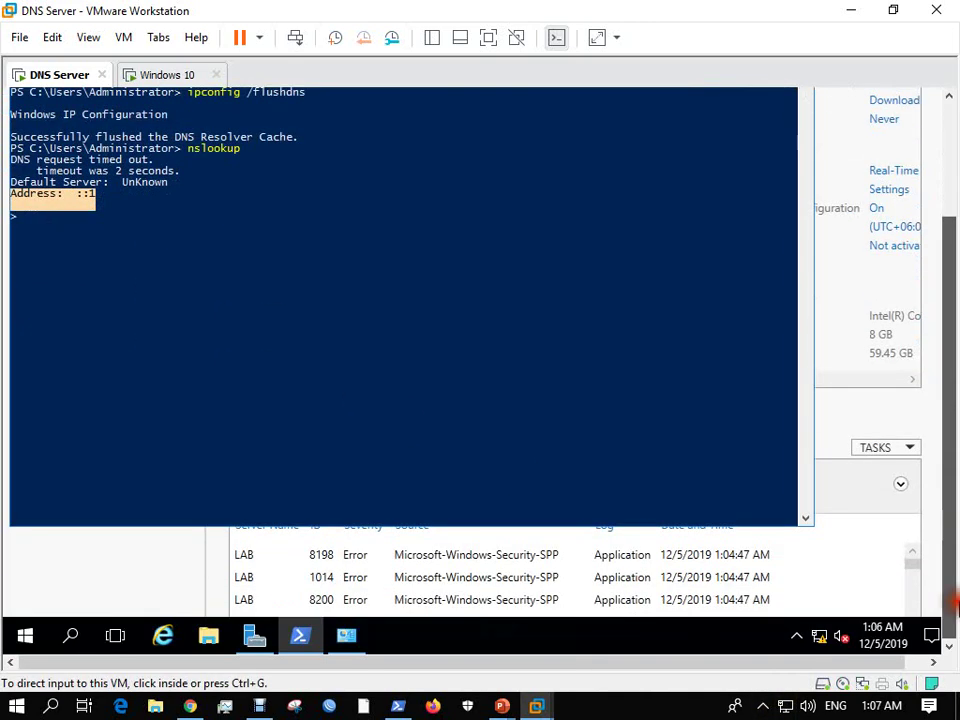
# Disable Internet Protocol Version 6 on the Ethernet0 adapter and apply the change.
pyautogui.rightClick(822, 632)
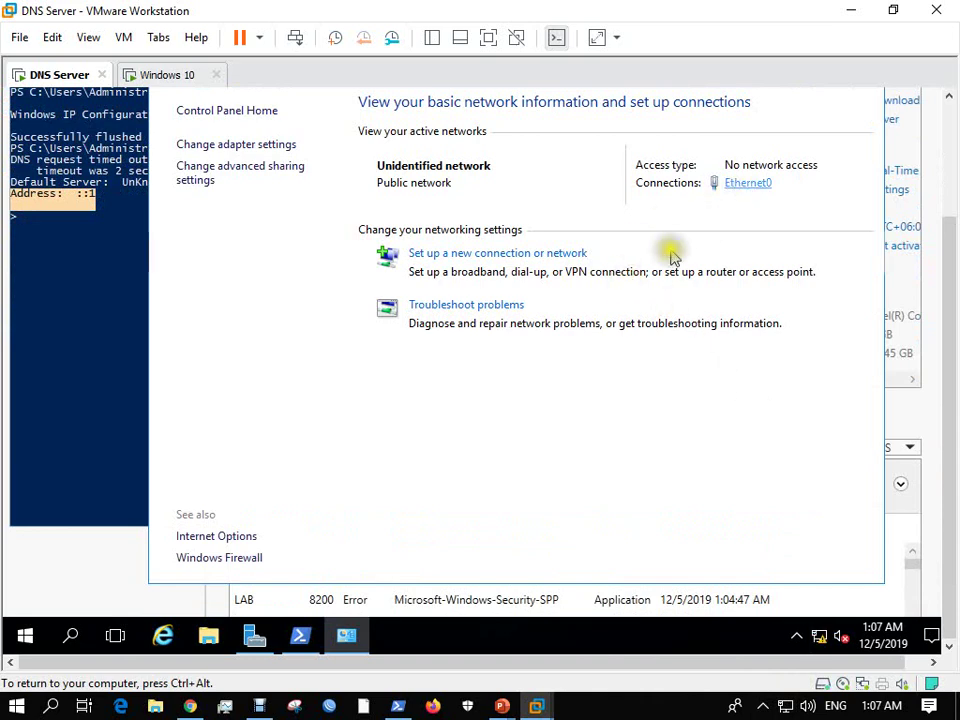
pyautogui.click(748, 182)
pyautogui.click(394, 447)
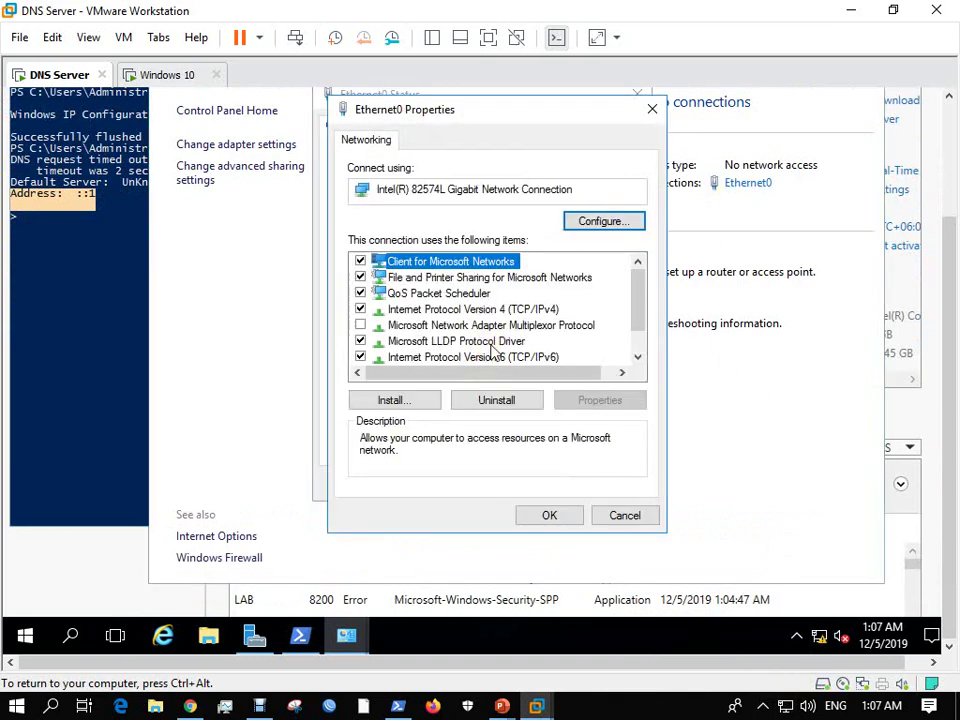
pyautogui.doubleClick(516, 311)
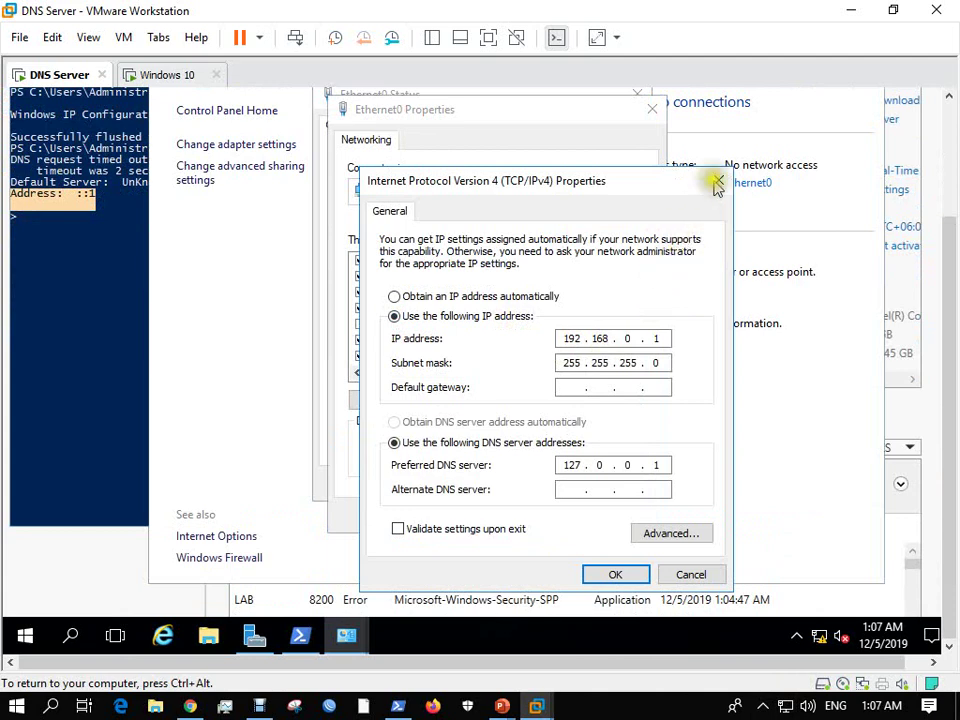
pyautogui.click(717, 182)
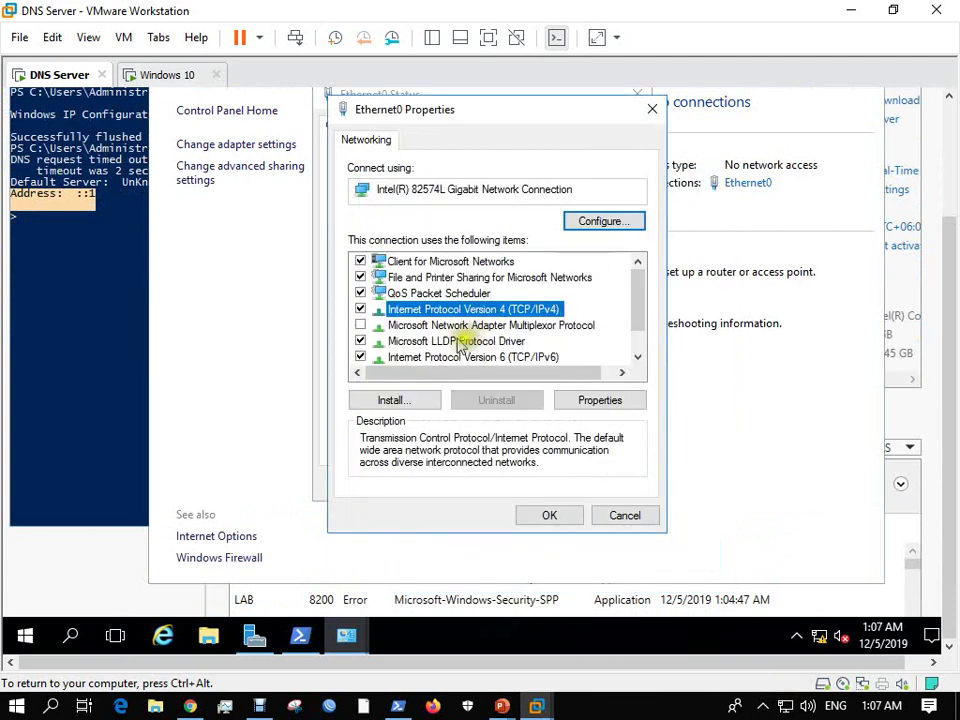
pyautogui.click(360, 357)
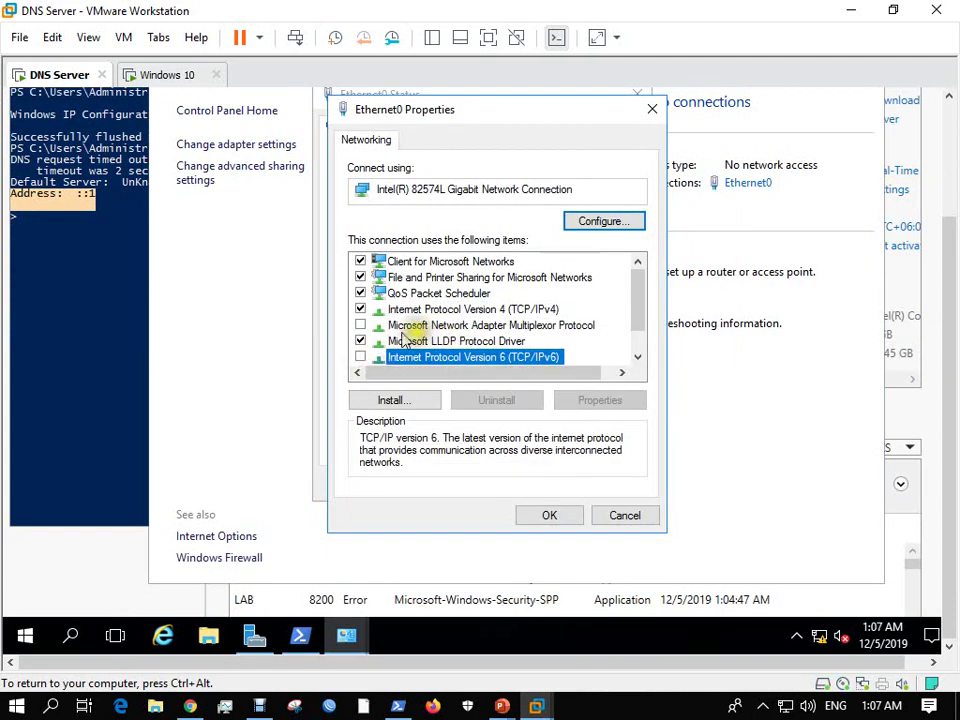
pyautogui.click(549, 514)
pyautogui.click(611, 486)
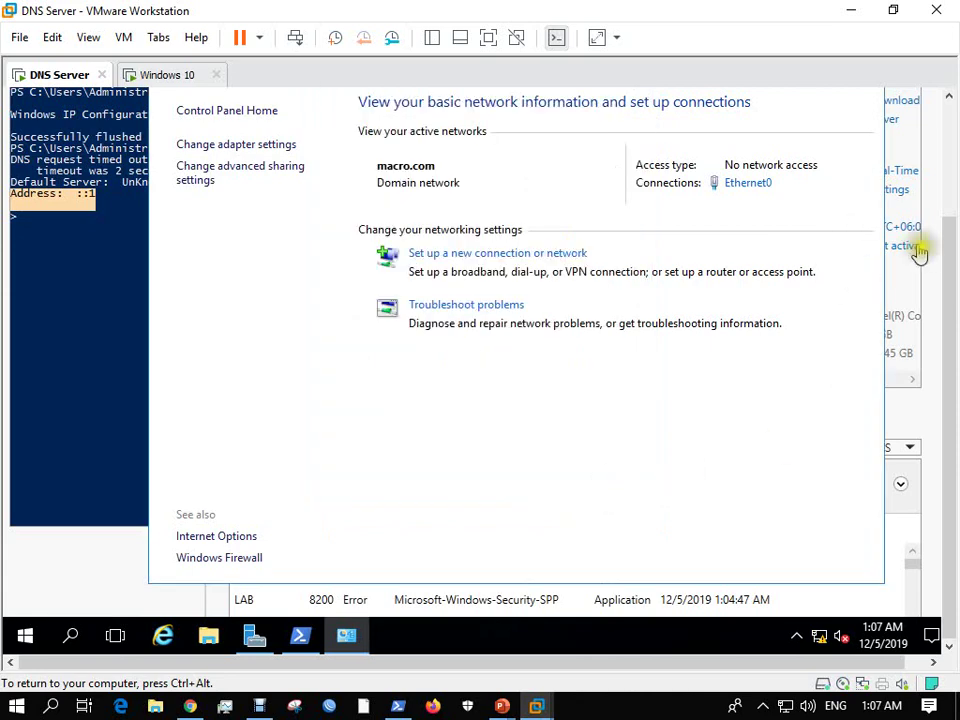
# Flush the DNS cache again and rerun nslookup, now answering from 127.0.0.1.
pyautogui.click(861, 180)
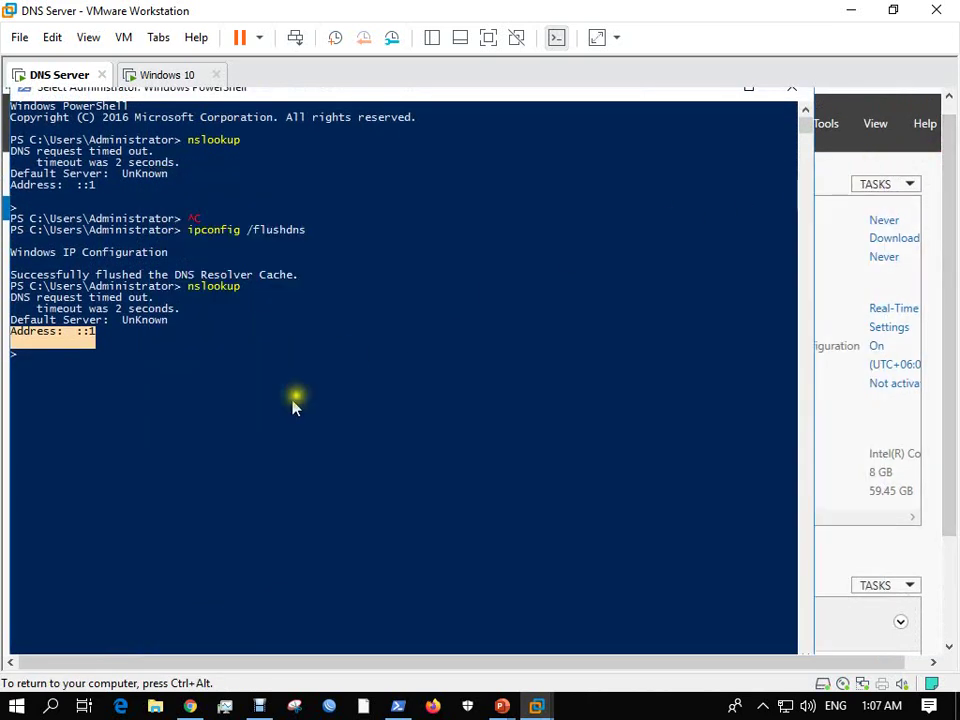
pyautogui.click(258, 408)
pyautogui.hotkey('ctrl', 'c')
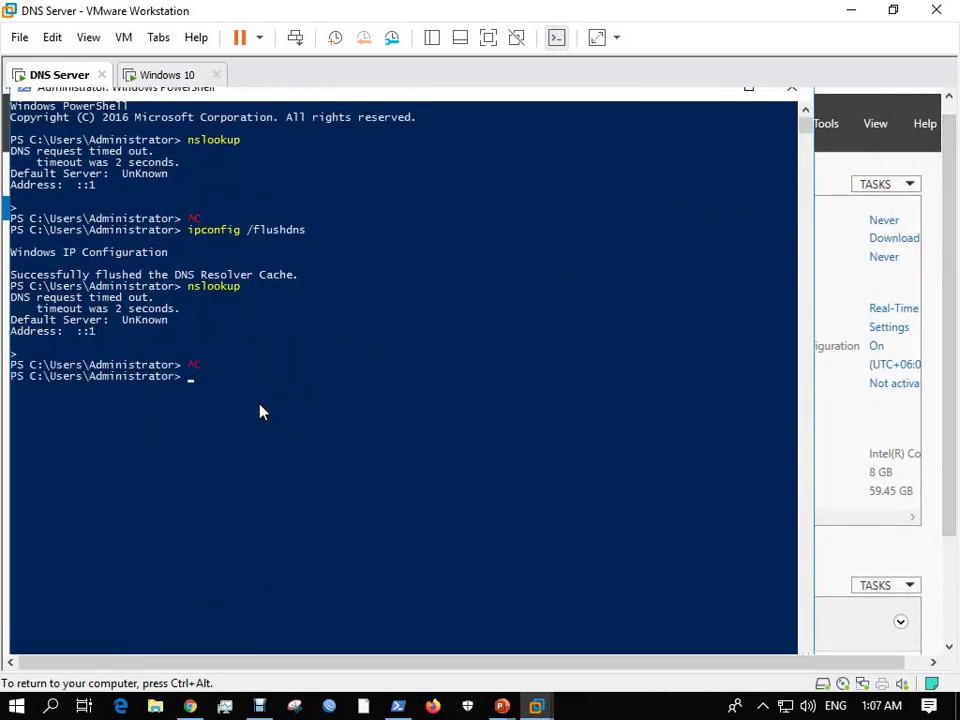
pyautogui.write('nslookup')
pyautogui.press('Up')
pyautogui.press('Up')
pyautogui.press('Return')
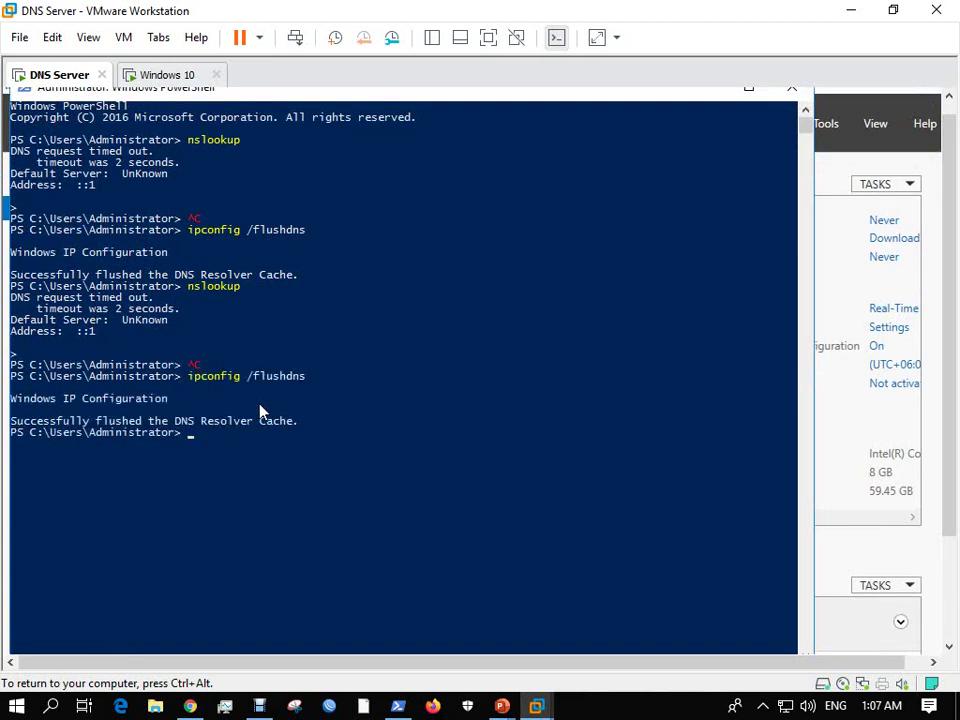
pyautogui.press('Up')
pyautogui.press('Up')
pyautogui.press('Return')
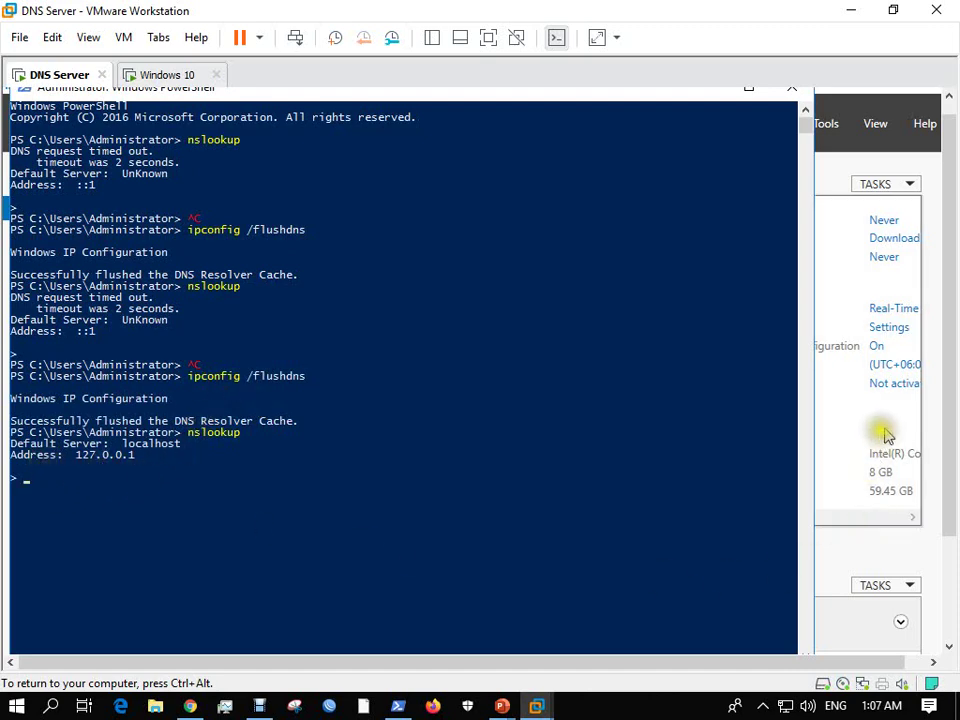
# Reopen Network and Sharing Center from the tray network icon.
pyautogui.moveTo(954, 354); pyautogui.dragTo(955, 462)
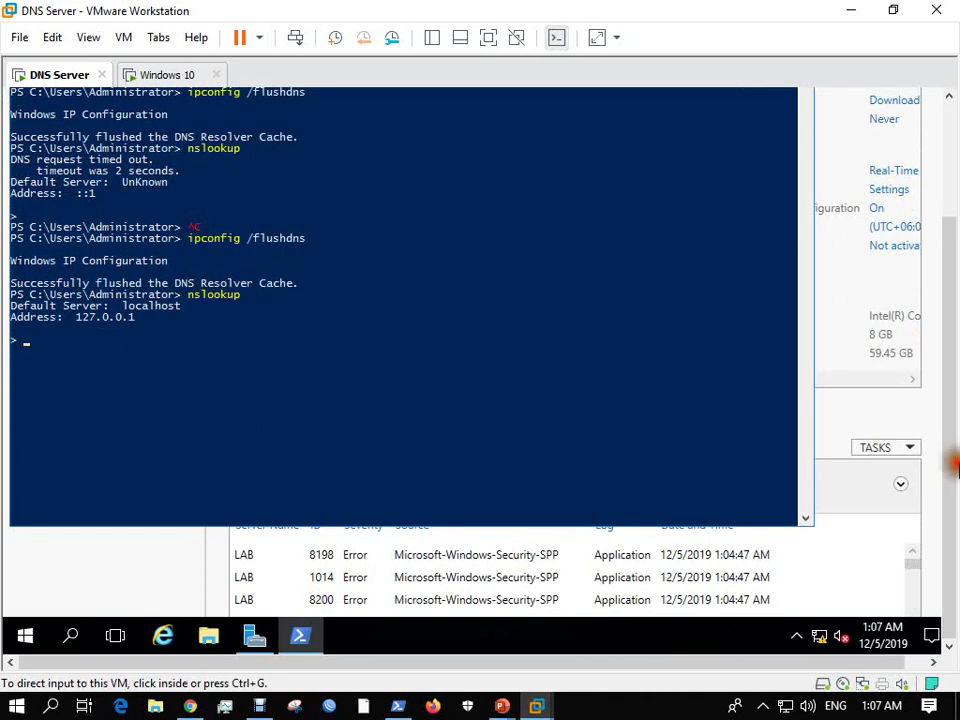
pyautogui.rightClick(820, 633)
pyautogui.click(826, 617)
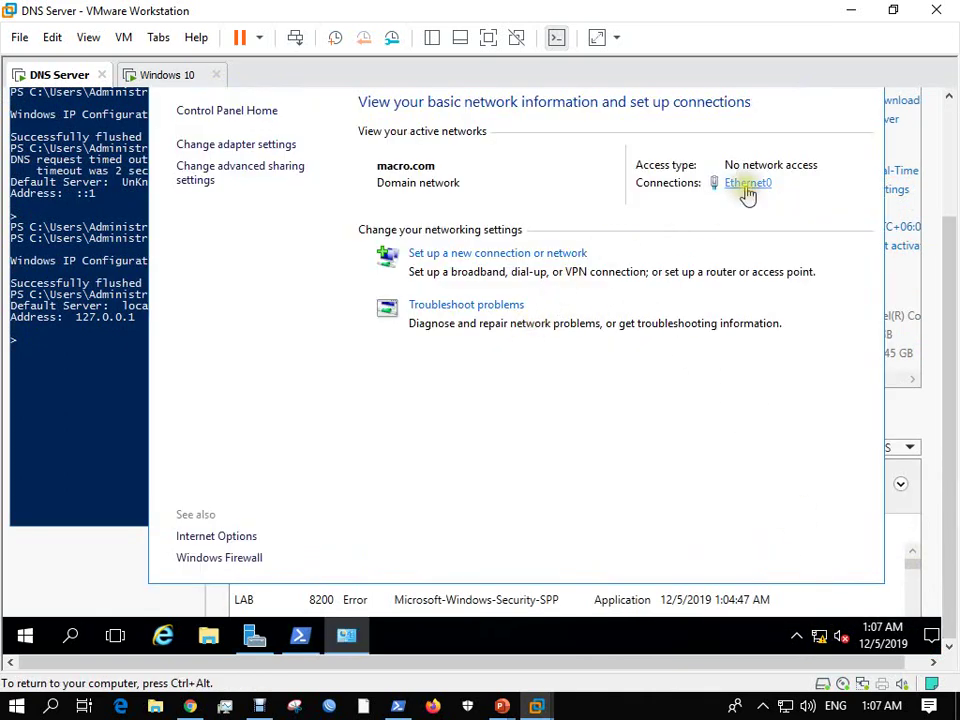
# Review Ethernet0's current IP details in its connection status.
pyautogui.click(745, 184)
pyautogui.click(378, 279)
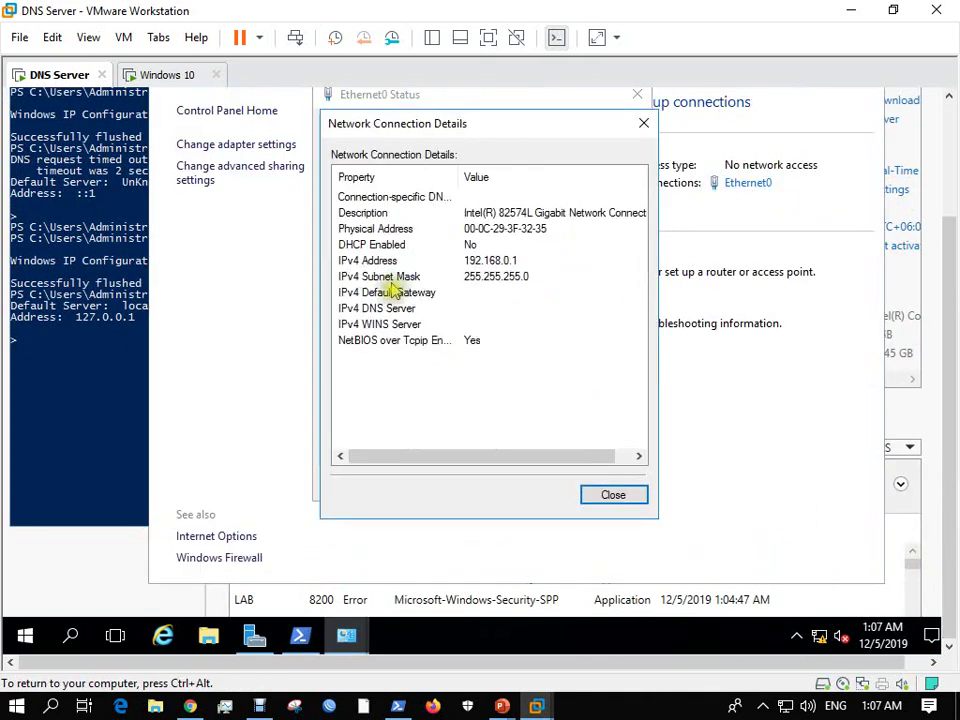
pyautogui.click(607, 495)
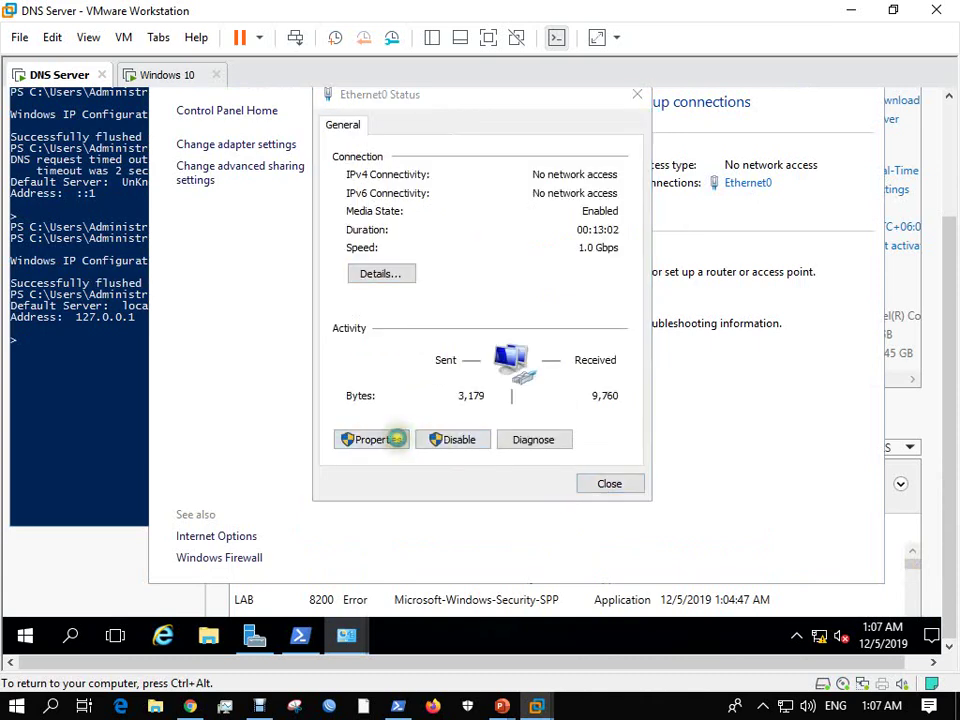
# Change Ethernet0's preferred DNS server from 127.0.0.1 to 192.168.0.1, then return to PowerShell.
pyautogui.click(392, 438)
pyautogui.doubleClick(505, 318)
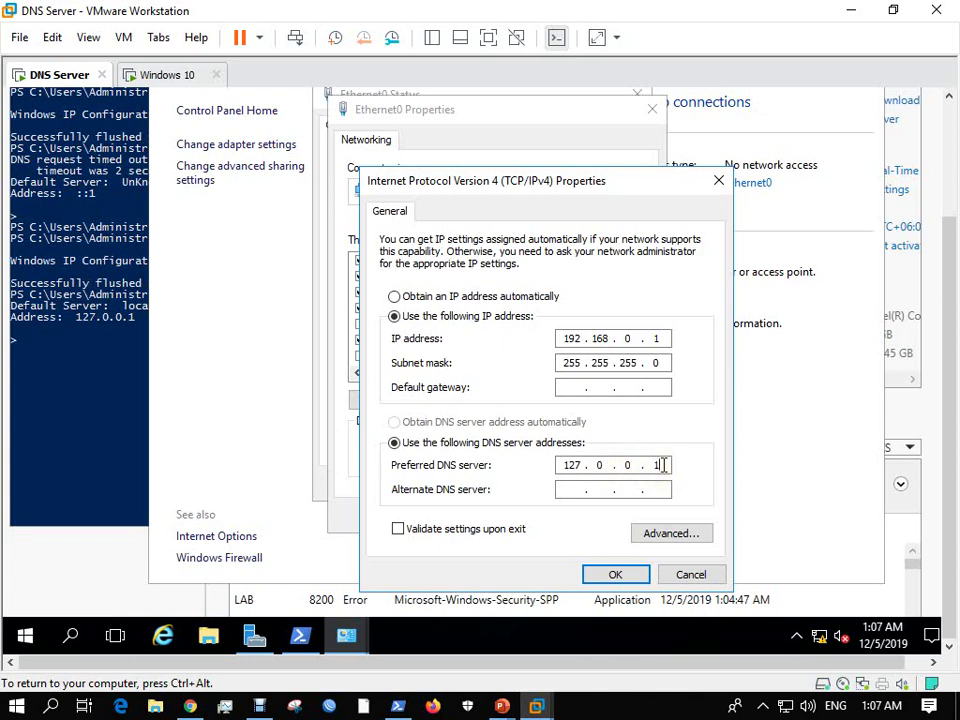
pyautogui.press('BackSpace')
pyautogui.moveTo(584, 464); pyautogui.dragTo(538, 464)
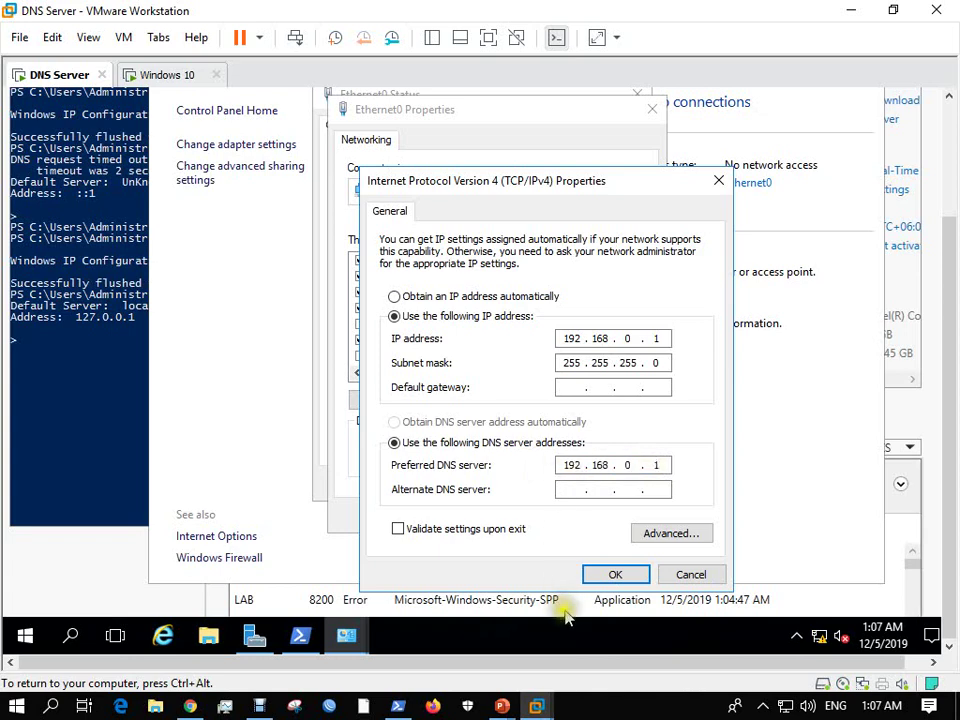
pyautogui.click(597, 577)
pyautogui.click(549, 516)
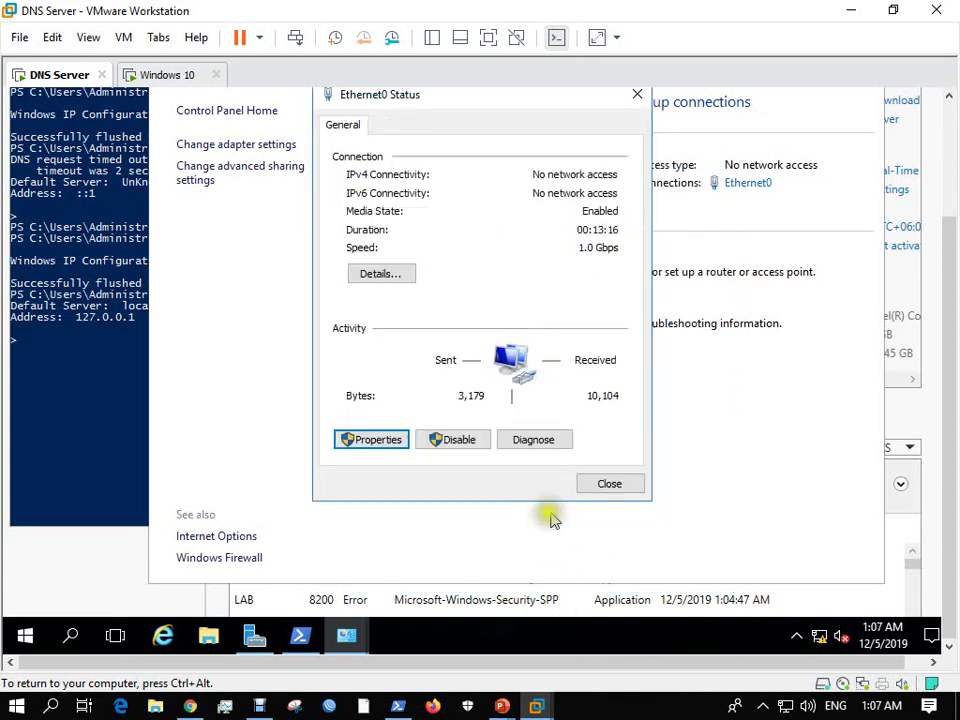
pyautogui.click(608, 487)
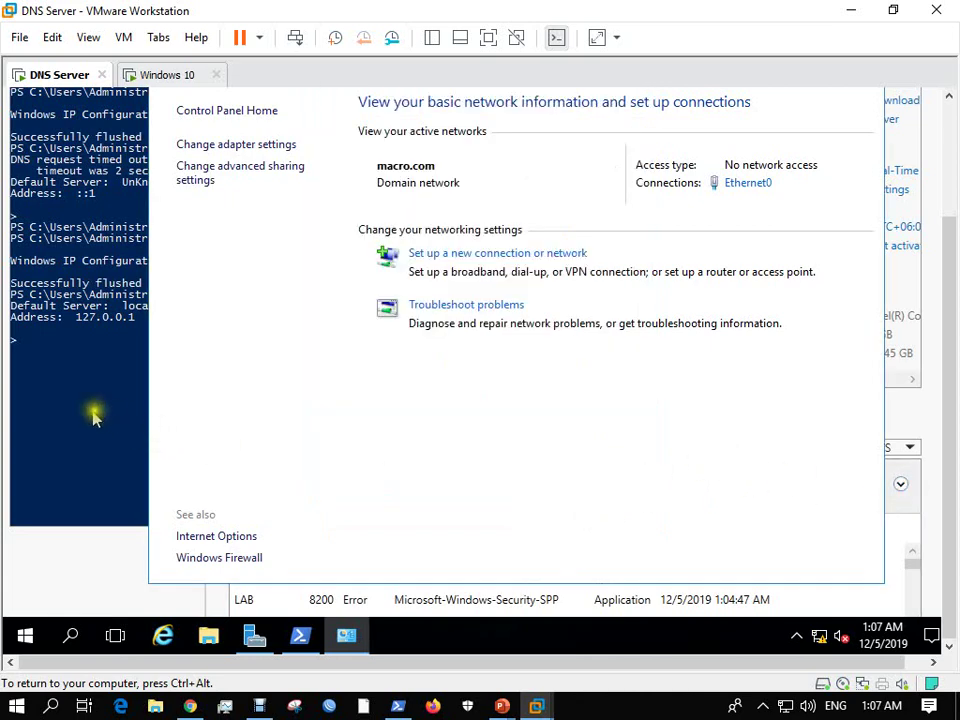
pyautogui.click(95, 416)
pyautogui.hotkey('ctrl', 'c')
pyautogui.hotkey('ctrl', 'c')
# Rerun nslookup in PowerShell and note the timed-out UnKnown default server at 192.168.0.1.
pyautogui.press('Up')
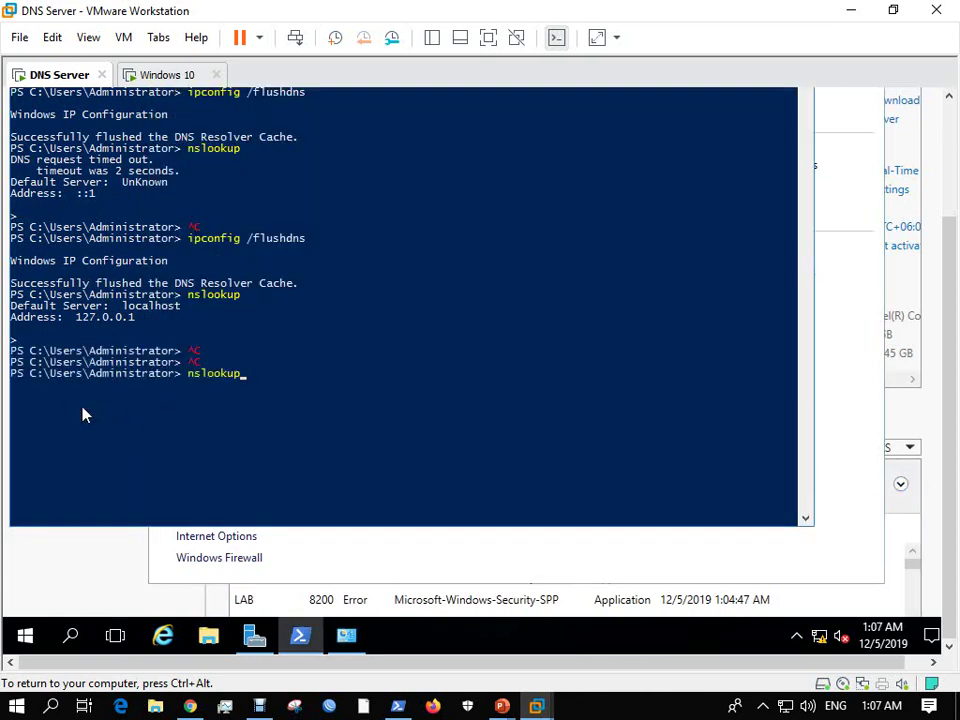
pyautogui.press('Return')
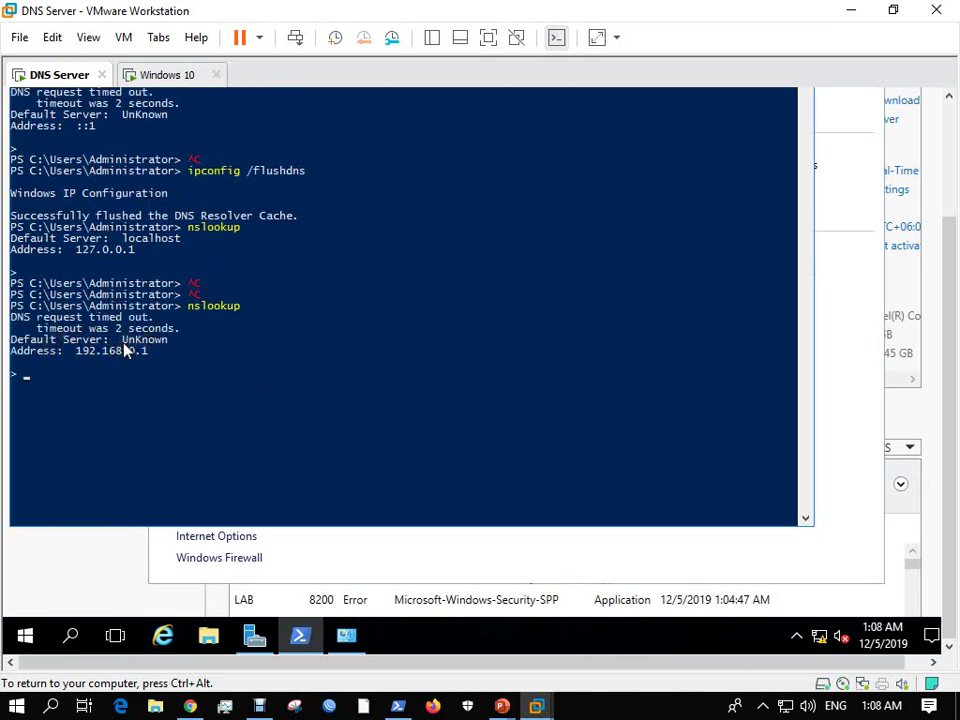
pyautogui.moveTo(122, 347); pyautogui.dragTo(170, 349)
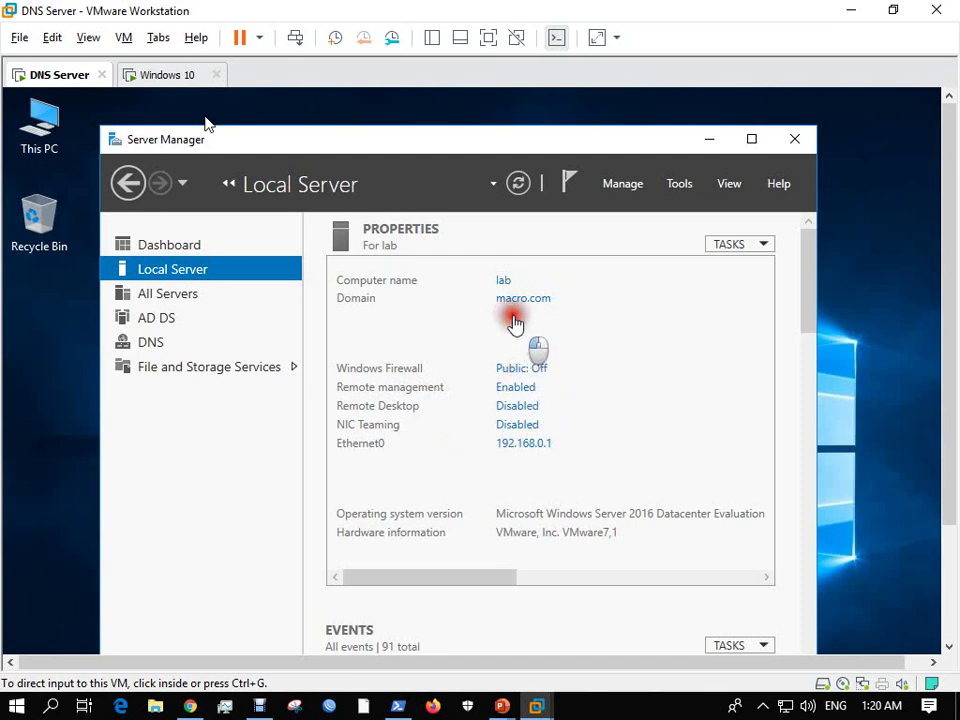
# Switch to the Windows 10 client VM and restore its Command Prompt window.
pyautogui.click(583, 143)
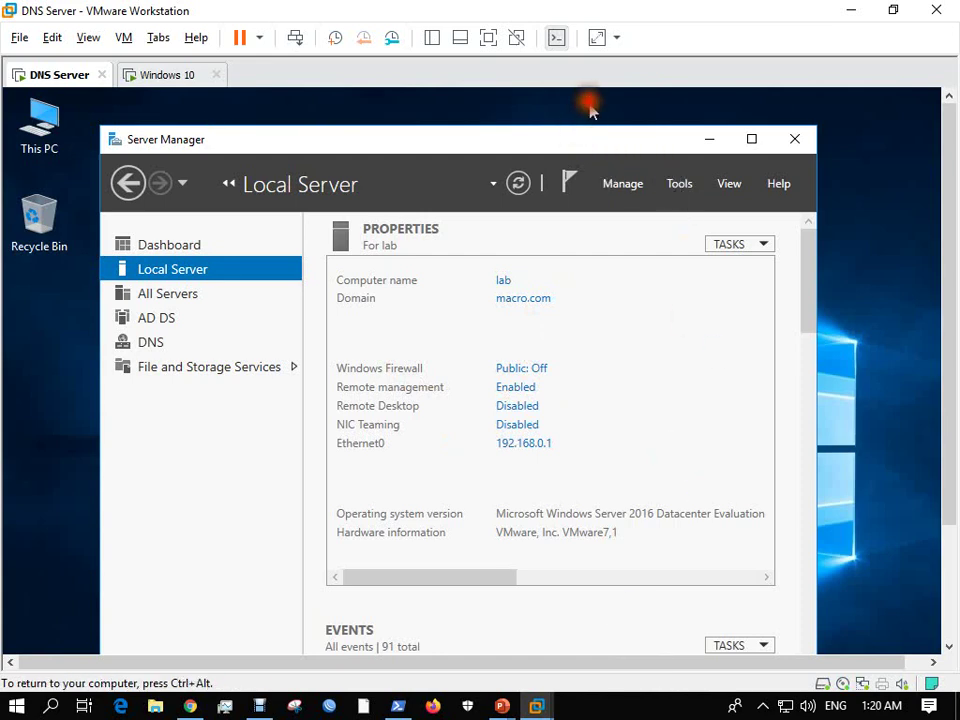
pyautogui.moveTo(563, 148); pyautogui.dragTo(566, 113)
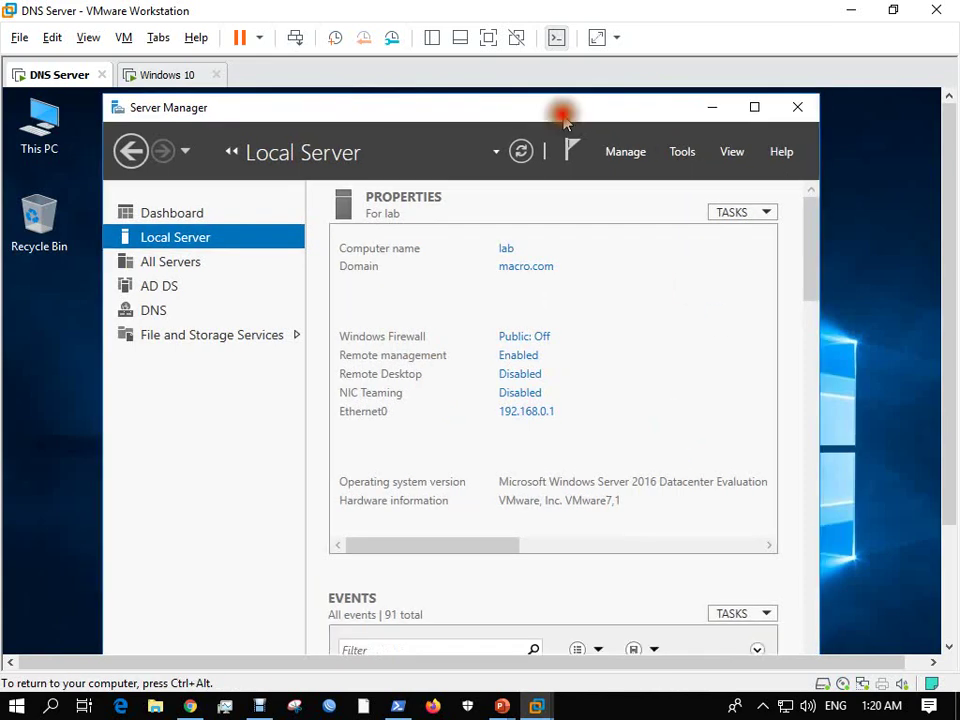
pyautogui.click(162, 77)
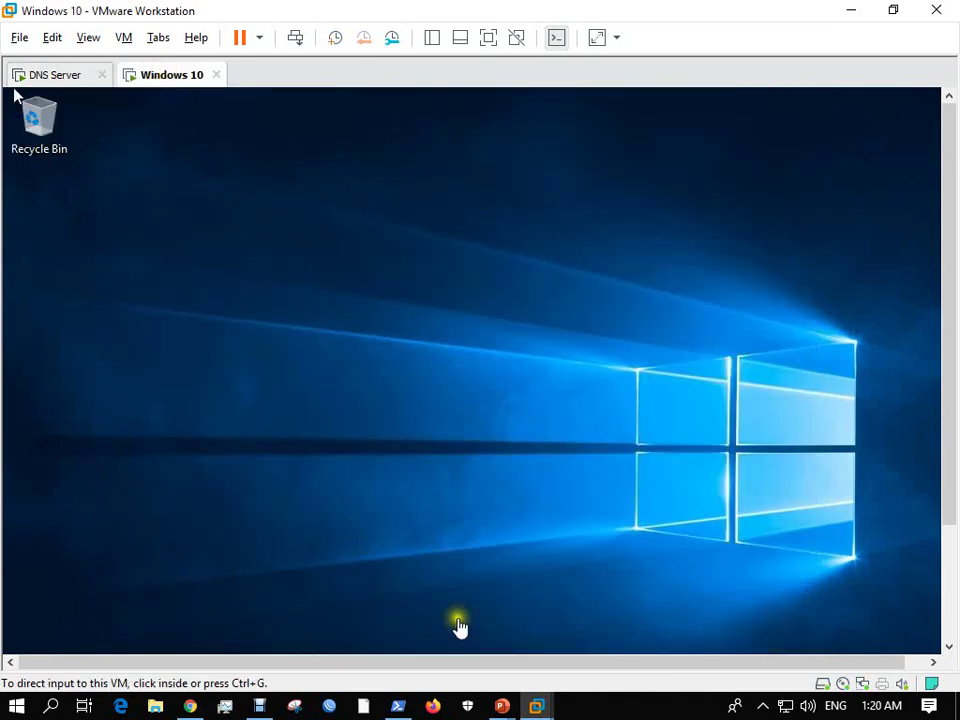
pyautogui.moveTo(945, 332); pyautogui.dragTo(955, 465)
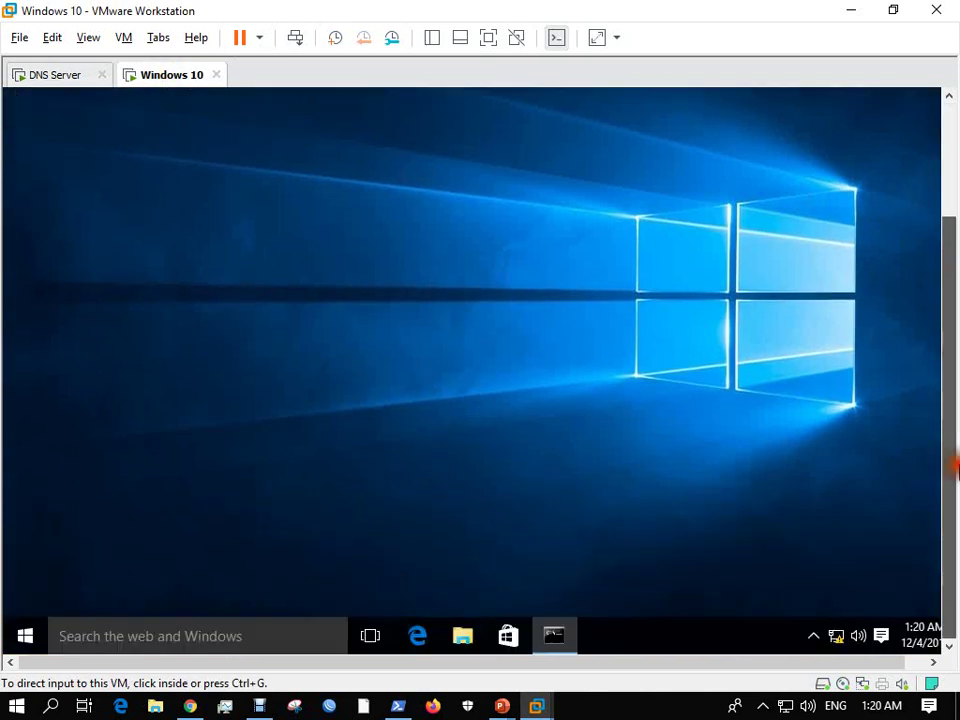
pyautogui.click(551, 600)
pyautogui.moveTo(949, 285)
pyautogui.mouseDown()
pyautogui.moveTo(949, 236)
pyautogui.moveTo(949, 285)
pyautogui.mouseUp()
pyautogui.click(551, 624)
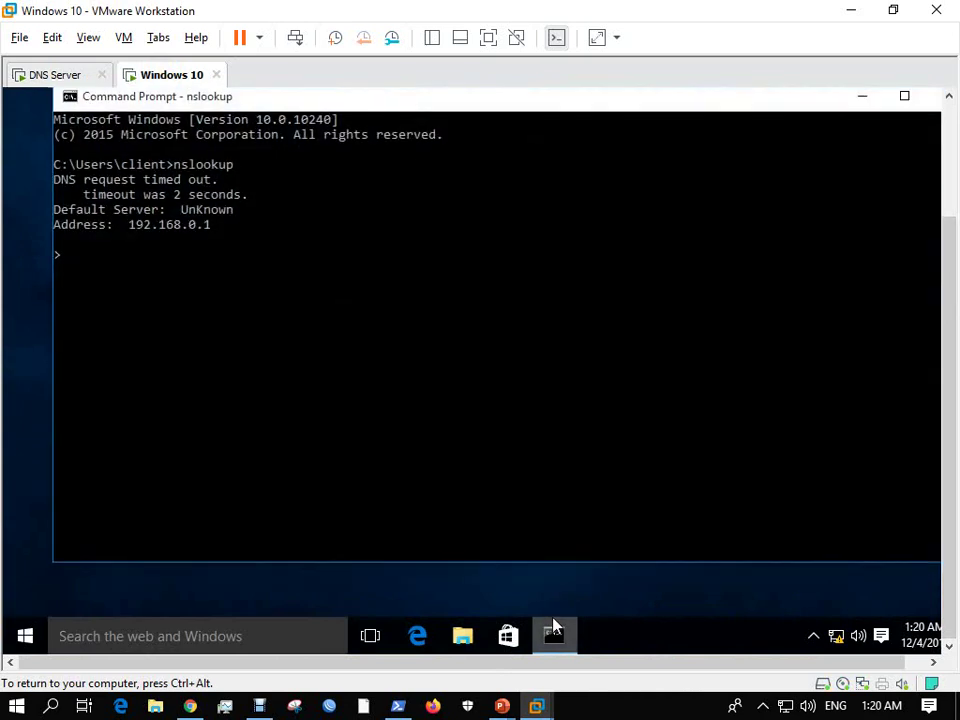
# Exit nslookup and run it again, which still shows UnKnown server 192.168.0.1.
pyautogui.click(237, 362)
pyautogui.press('Escape')
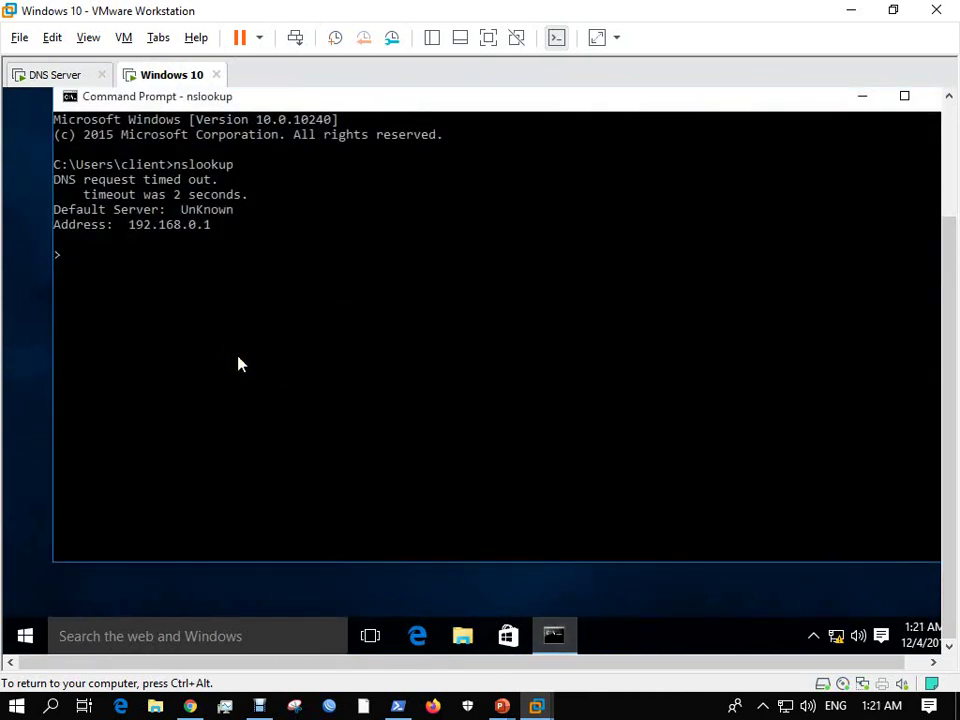
pyautogui.hotkey('ctrl', 'c')
pyautogui.press('Return')
pyautogui.write('nslookup')
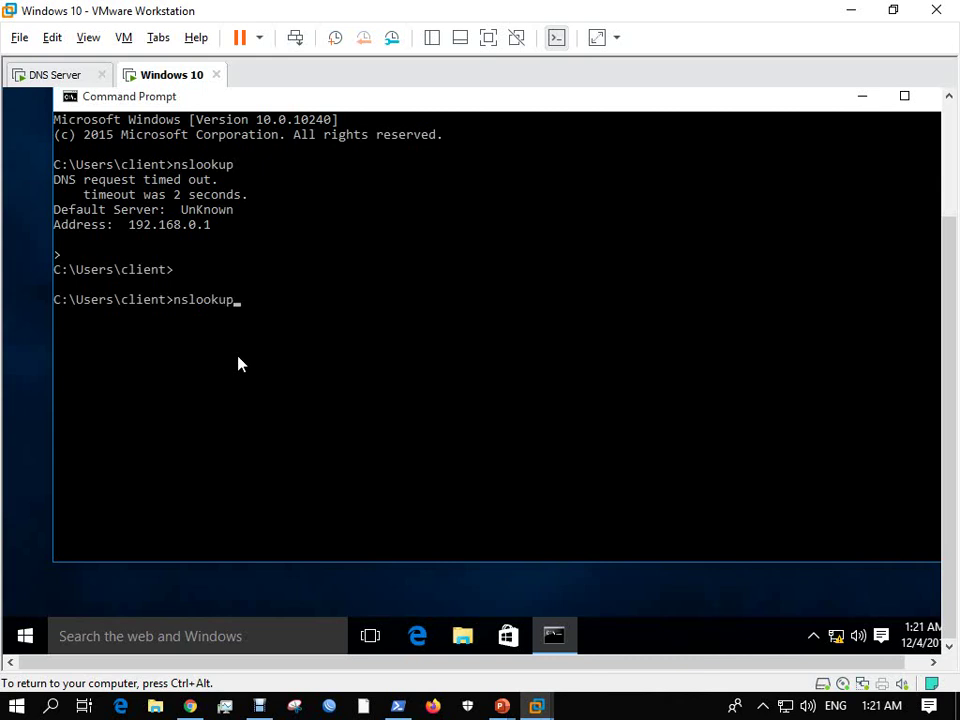
pyautogui.press('Return')
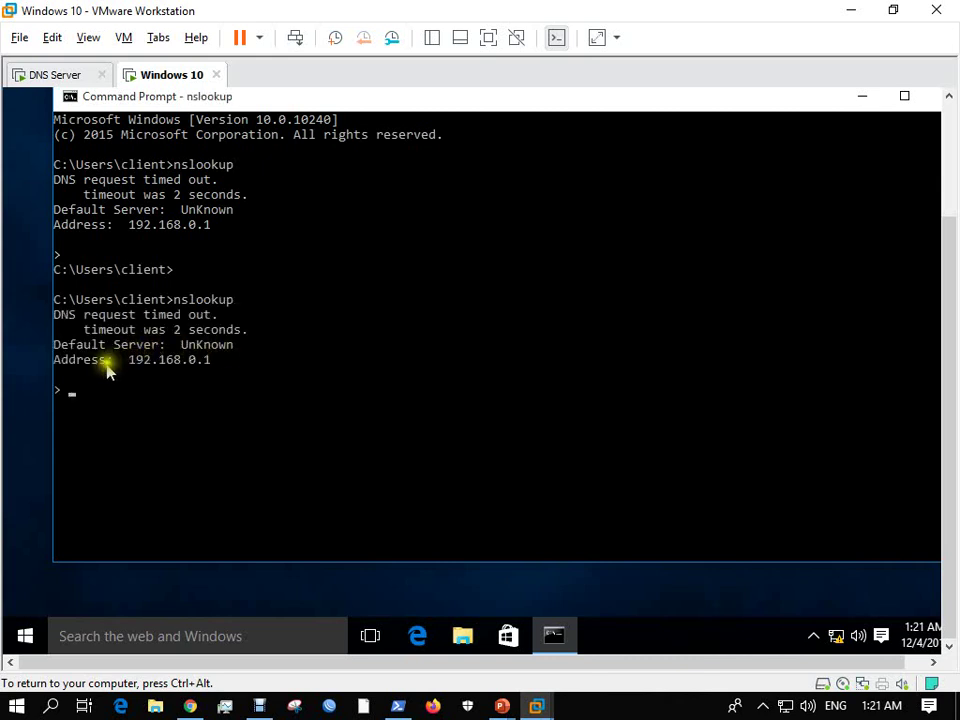
pyautogui.moveTo(129, 362); pyautogui.dragTo(253, 349)
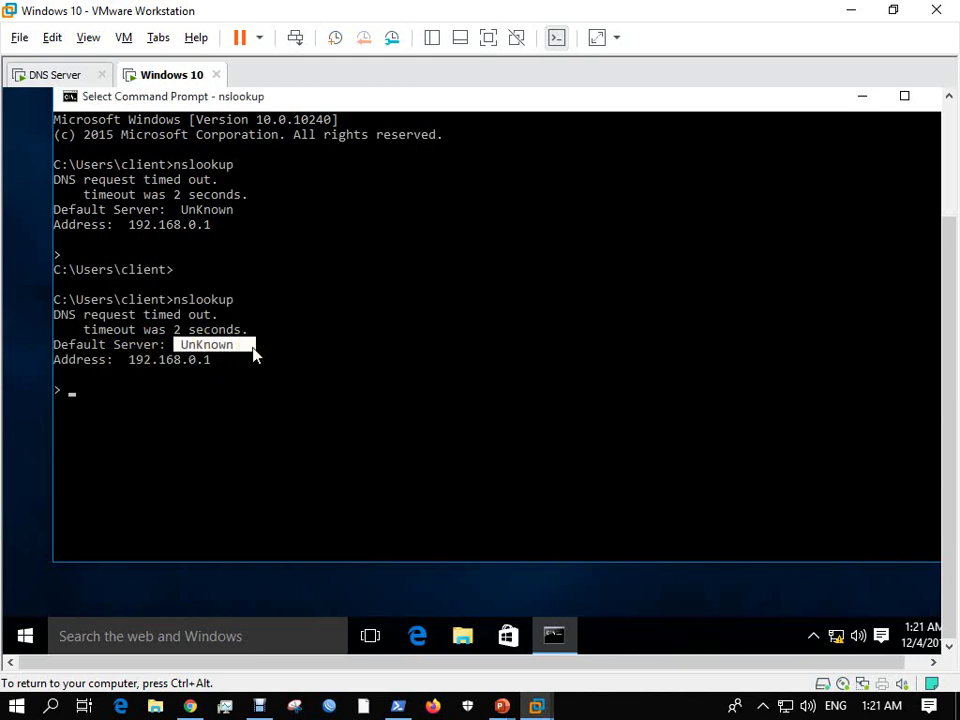
# On the DNS server, launch DNS Manager and open the macro.com forward lookup zone.
pyautogui.click(80, 87)
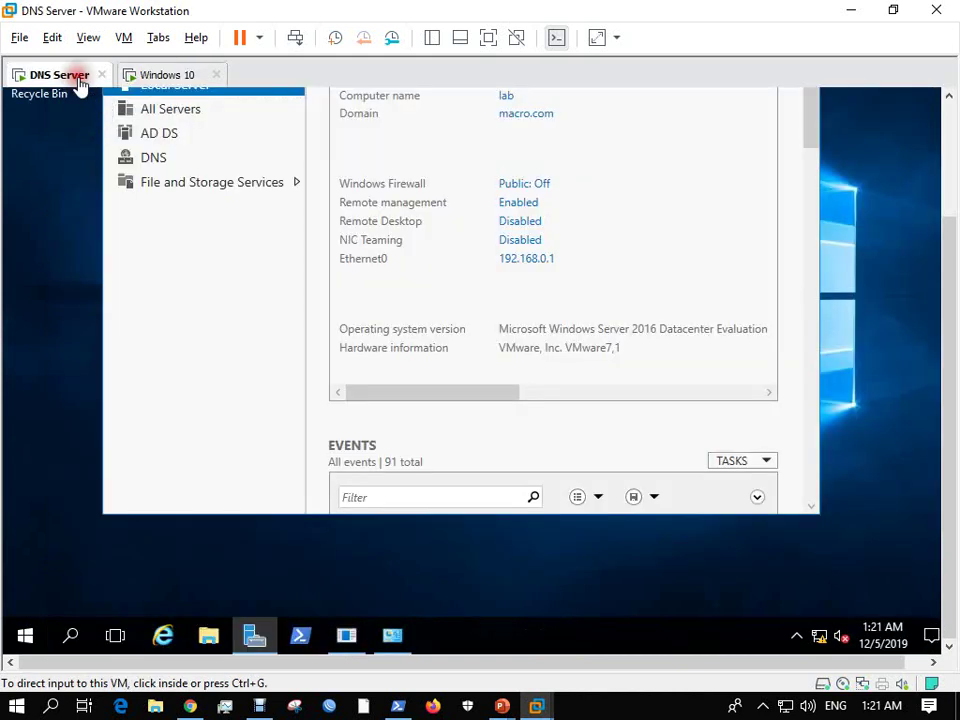
pyautogui.scroll(1, 949, 268)
pyautogui.moveTo(949, 268); pyautogui.dragTo(392, 94)
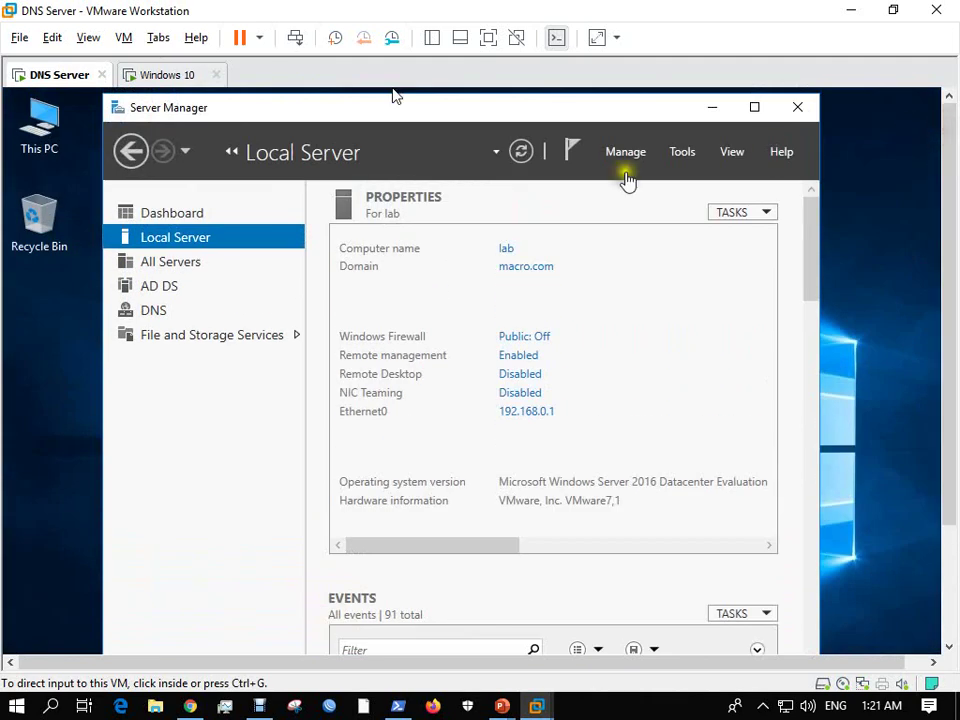
pyautogui.click(684, 158)
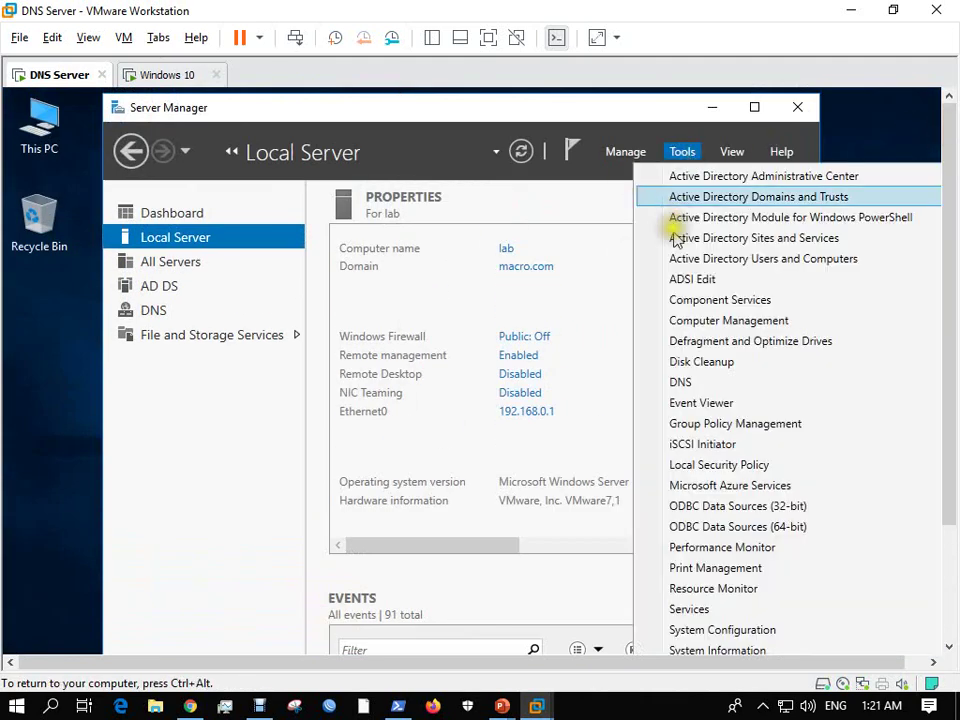
pyautogui.click(687, 388)
pyautogui.moveTo(540, 240); pyautogui.dragTo(453, 139)
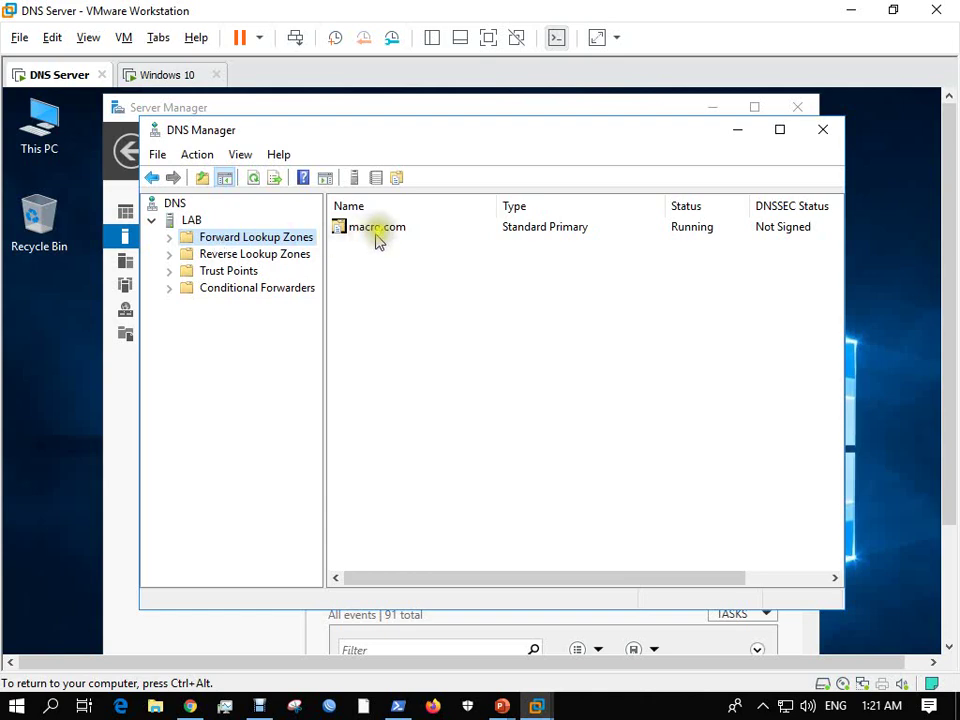
pyautogui.click(168, 237)
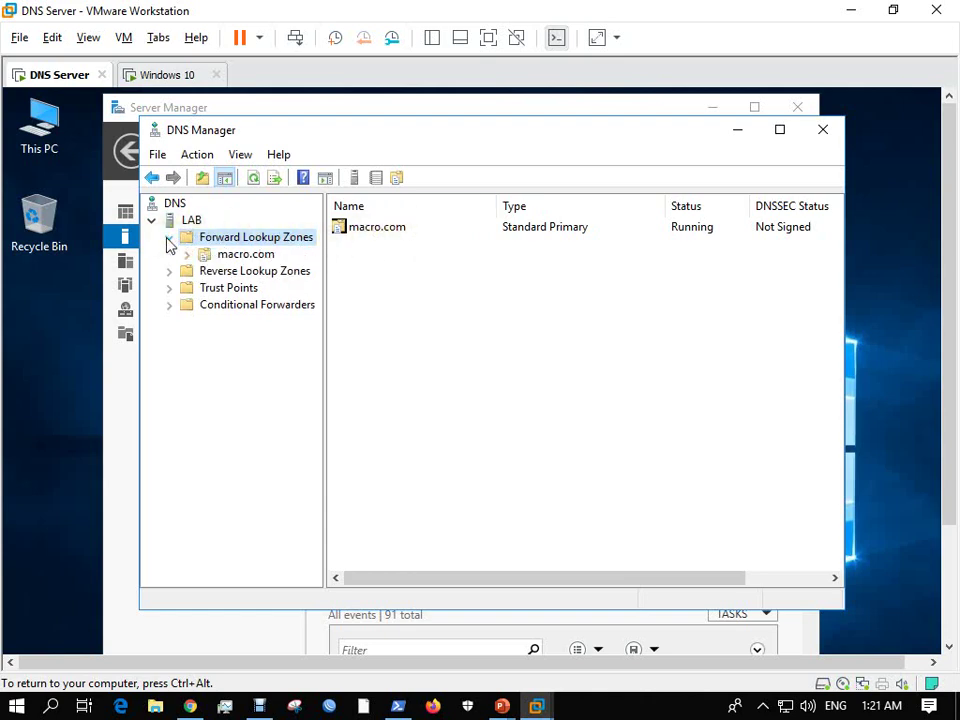
pyautogui.click(239, 258)
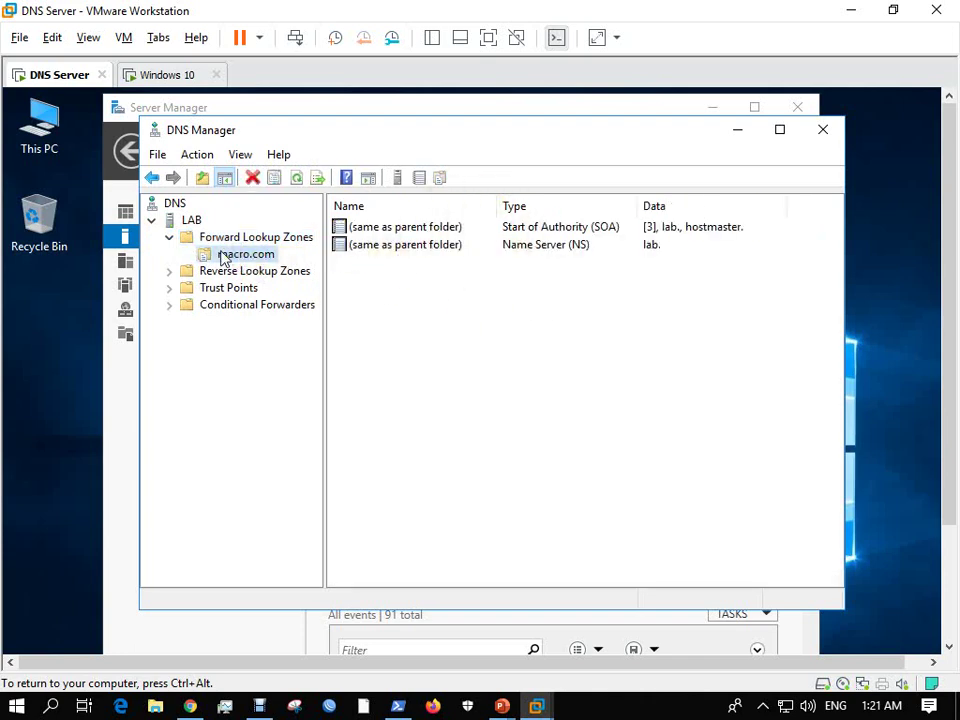
# Start a new host record in macro.com named dns with IP 192.168.0.1.
pyautogui.rightClick(372, 272)
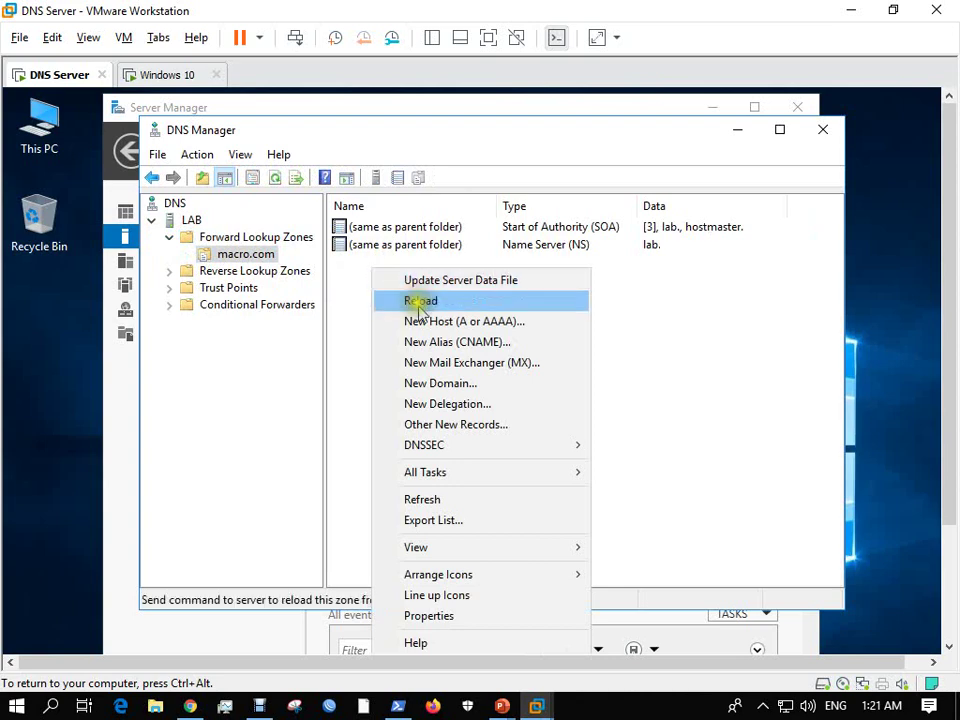
pyautogui.click(440, 322)
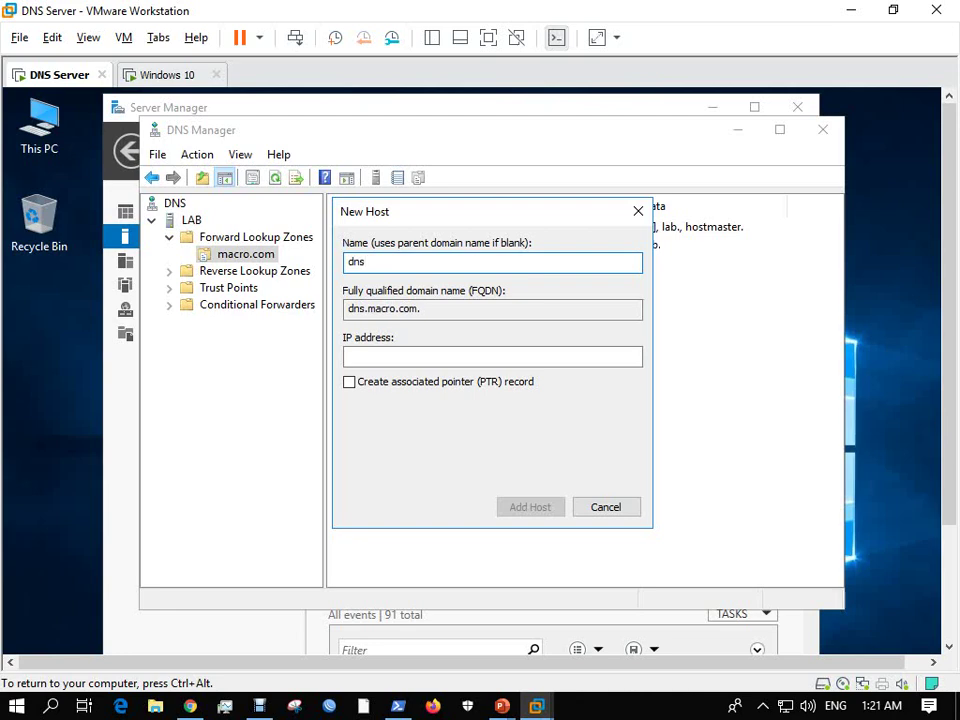
pyautogui.write('dns')
pyautogui.click(381, 355)
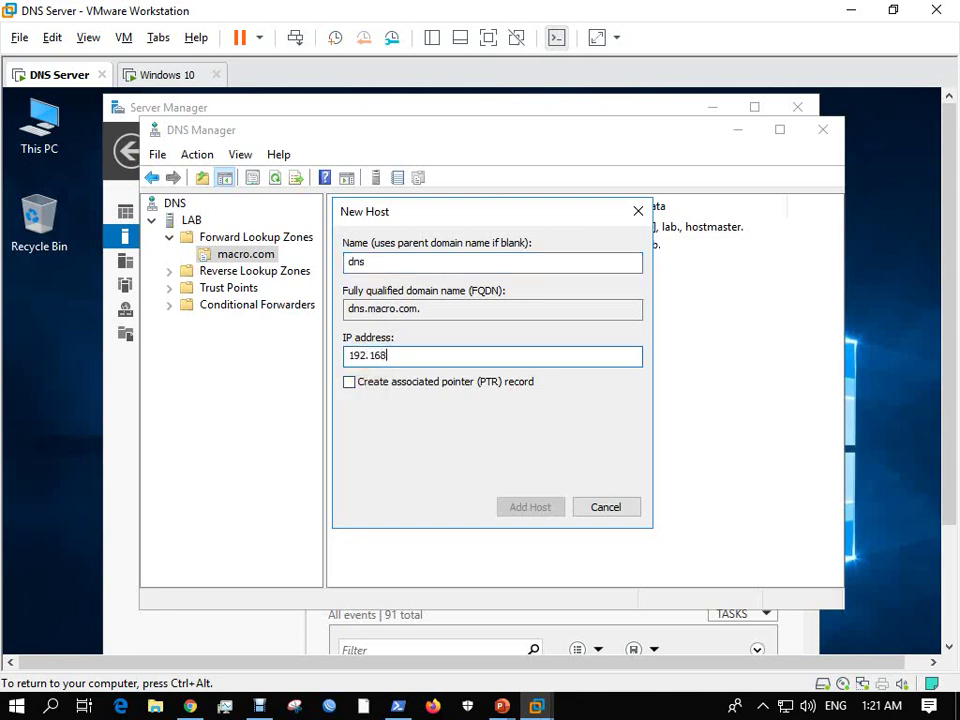
pyautogui.write('192.168.0.1')
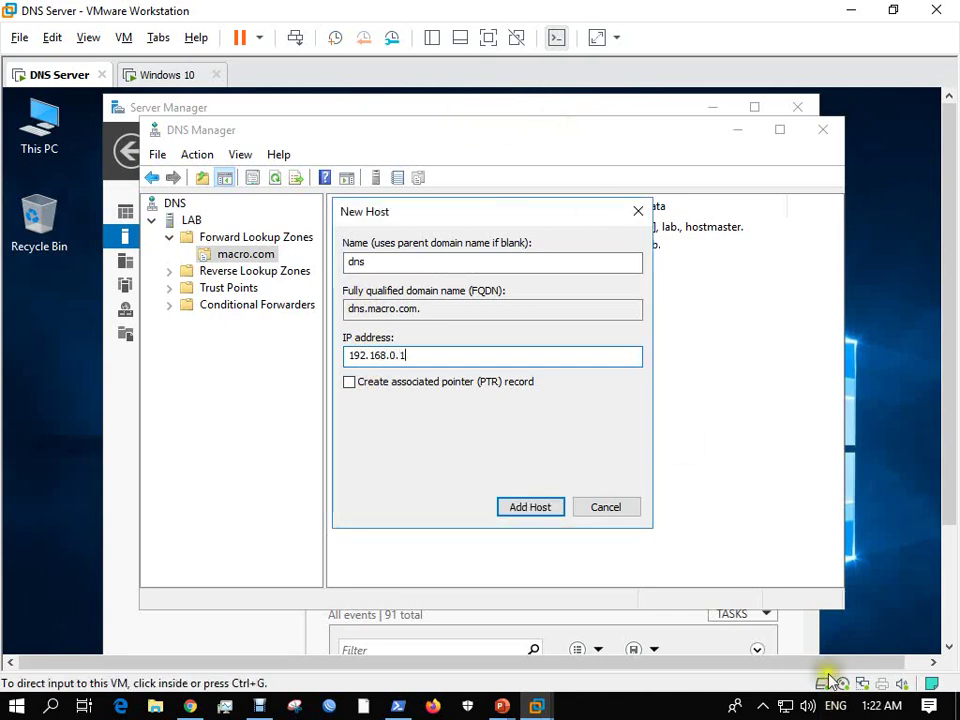
# Check the Ethernet0 connection details to confirm the server's DNS address.
pyautogui.moveTo(951, 454); pyautogui.dragTo(952, 563)
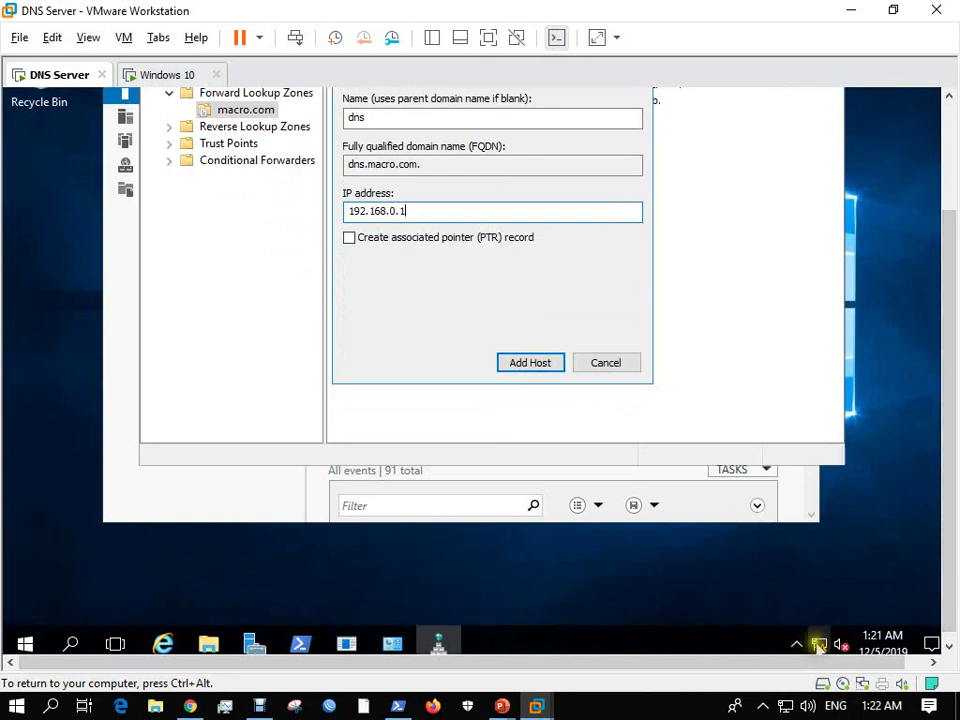
pyautogui.rightClick(820, 645)
pyautogui.click(820, 630)
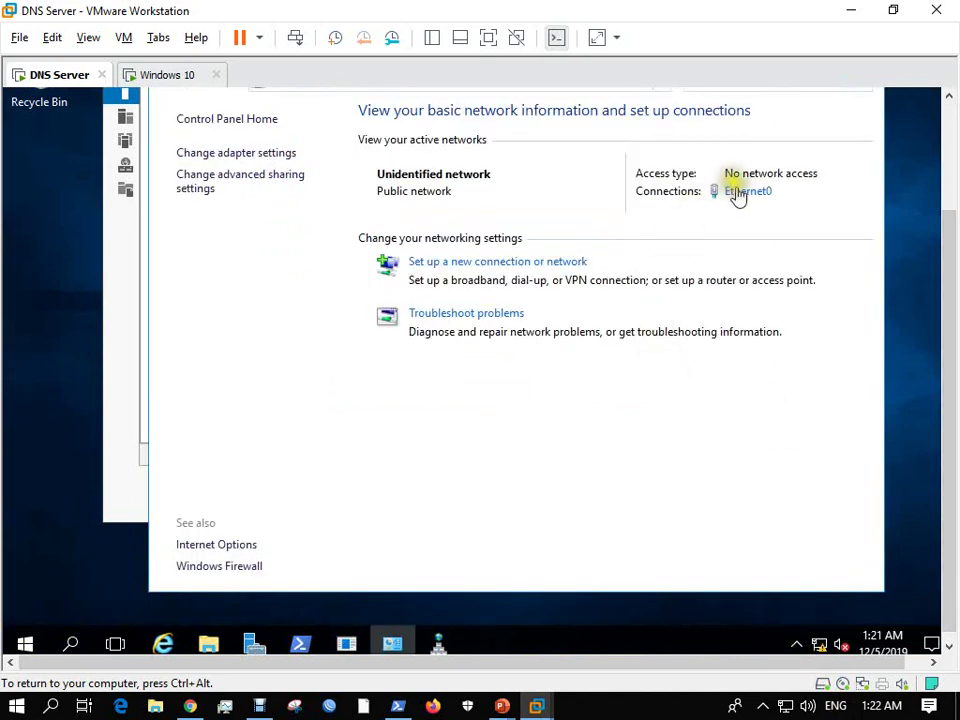
pyautogui.click(740, 190)
pyautogui.click(380, 282)
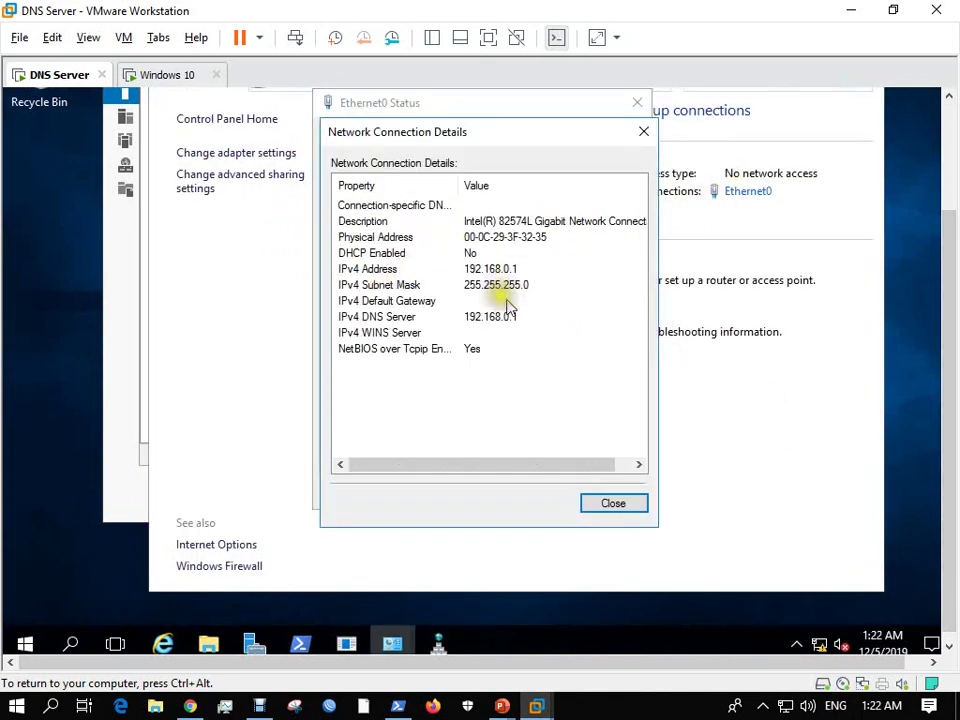
pyautogui.click(470, 318)
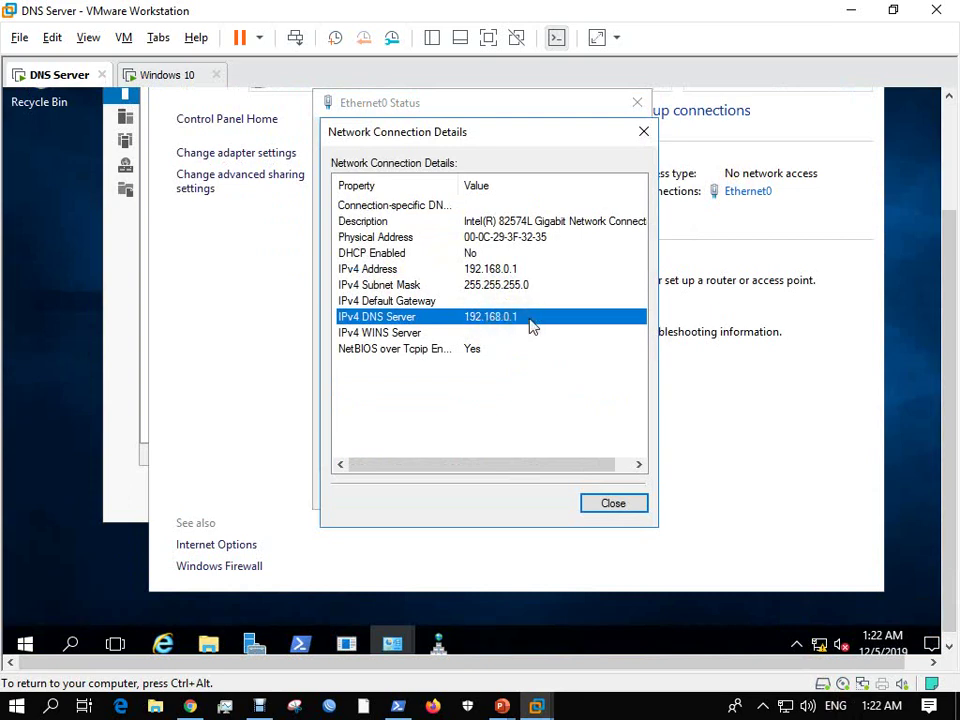
pyautogui.click(612, 503)
pyautogui.moveTo(945, 368); pyautogui.dragTo(945, 203)
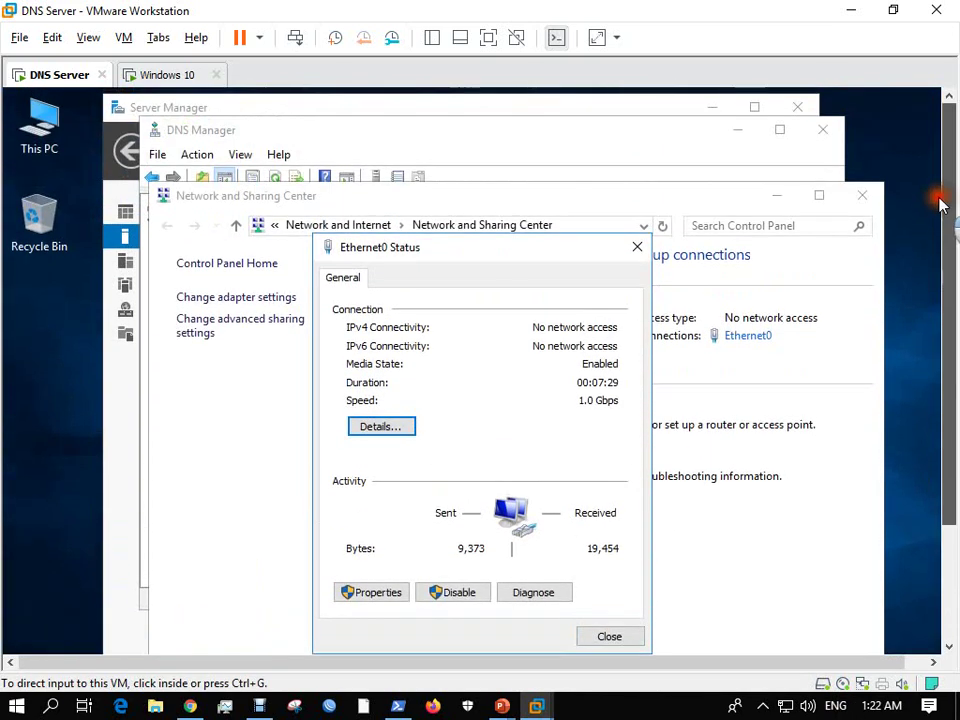
pyautogui.click(555, 305)
pyautogui.click(774, 196)
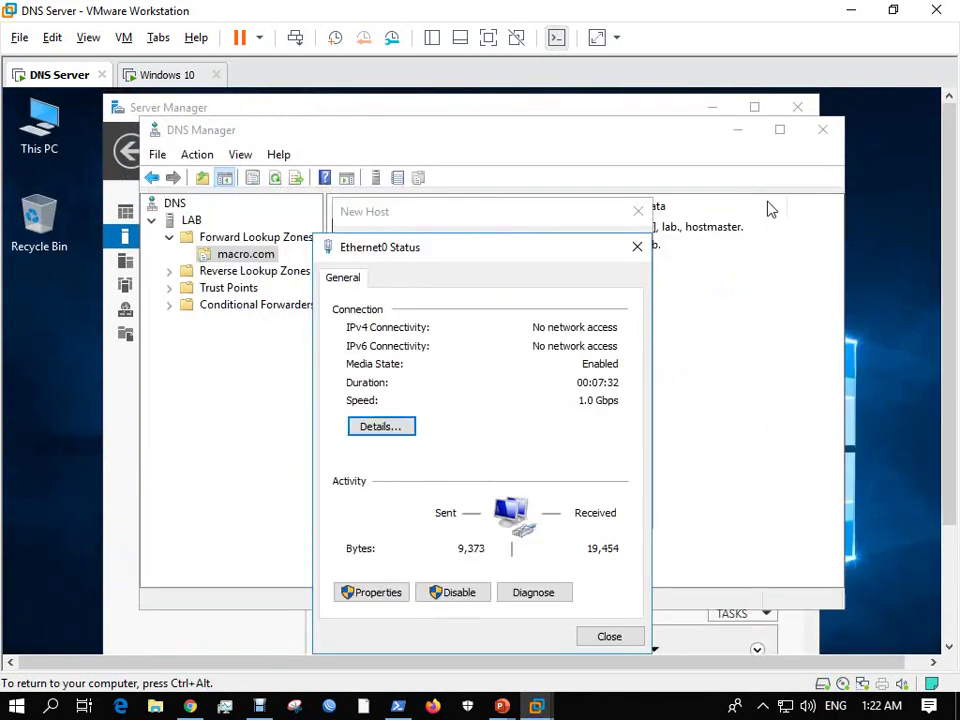
pyautogui.click(600, 637)
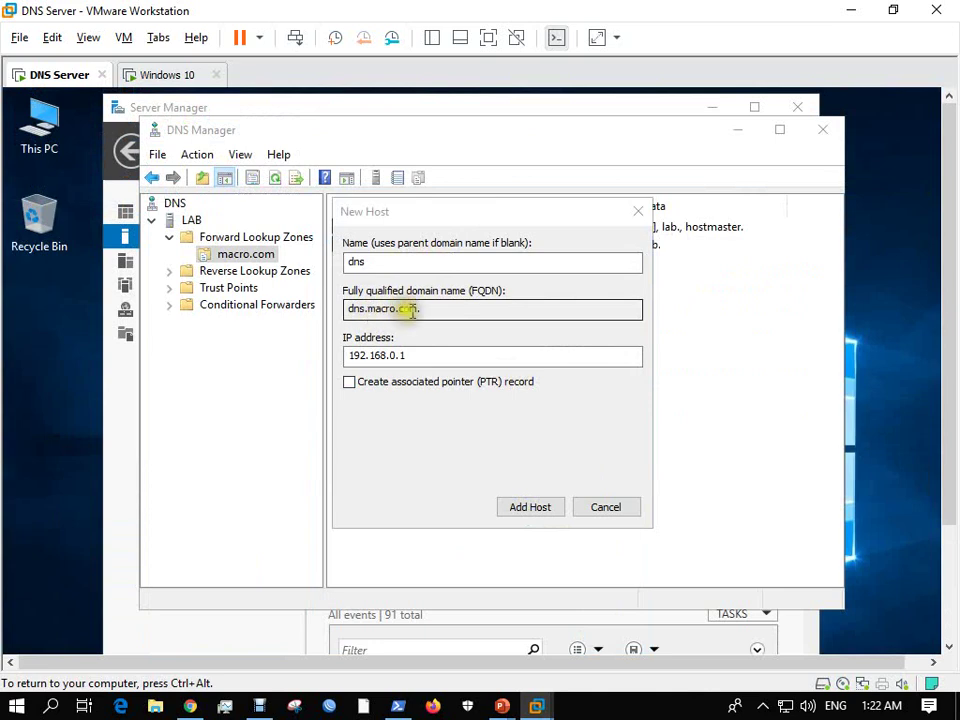
# Add the dns host record, close the dialog, and select Reverse Lookup Zones.
pyautogui.click(514, 508)
pyautogui.click(604, 518)
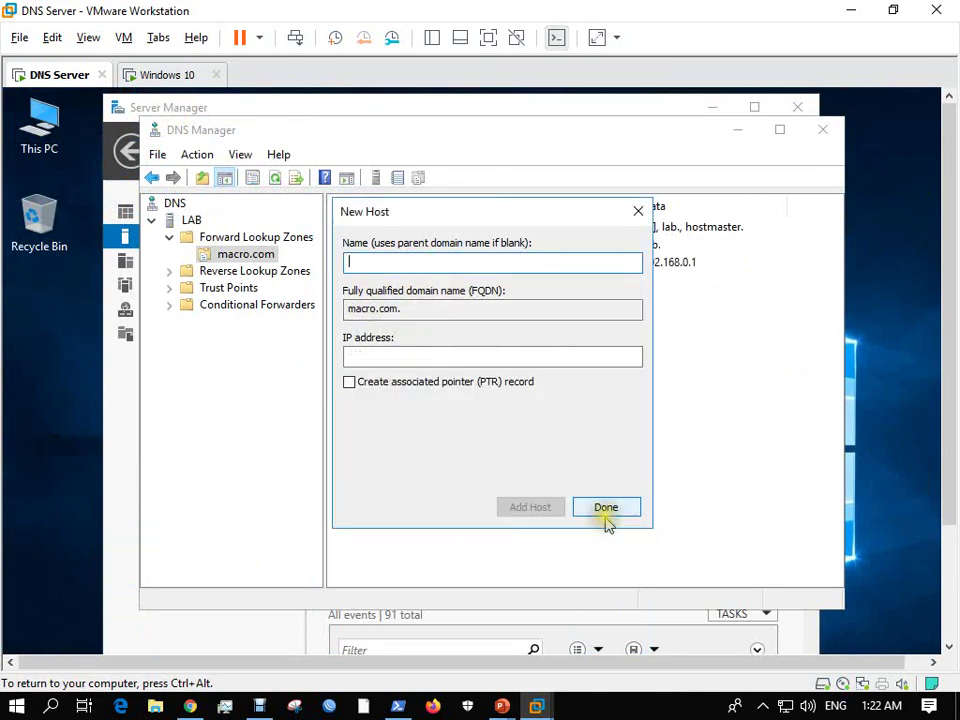
pyautogui.click(617, 510)
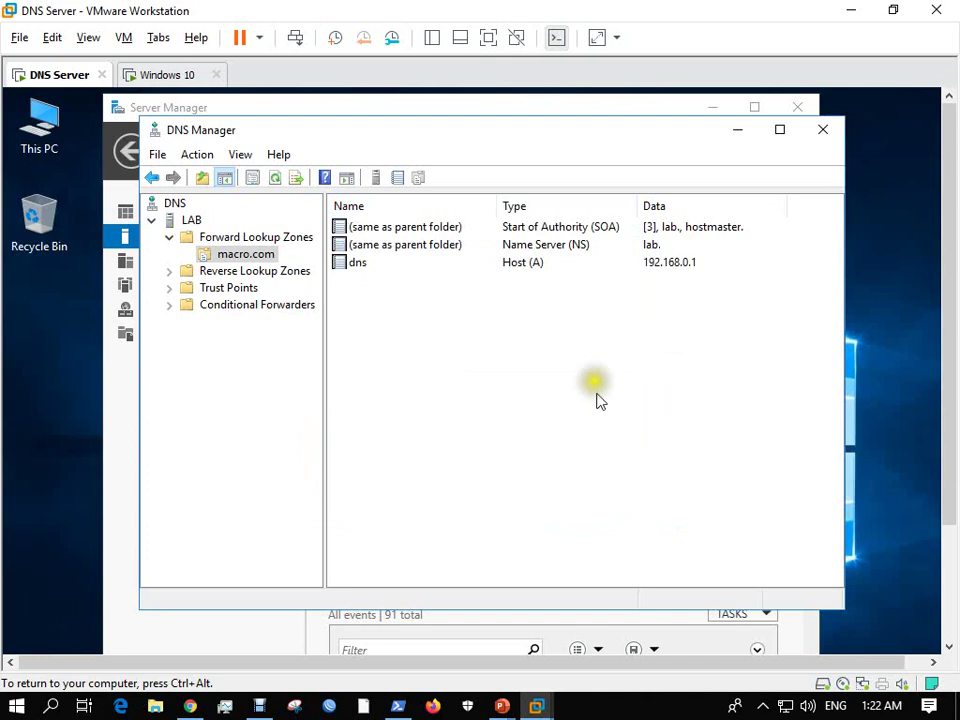
pyautogui.click(185, 273)
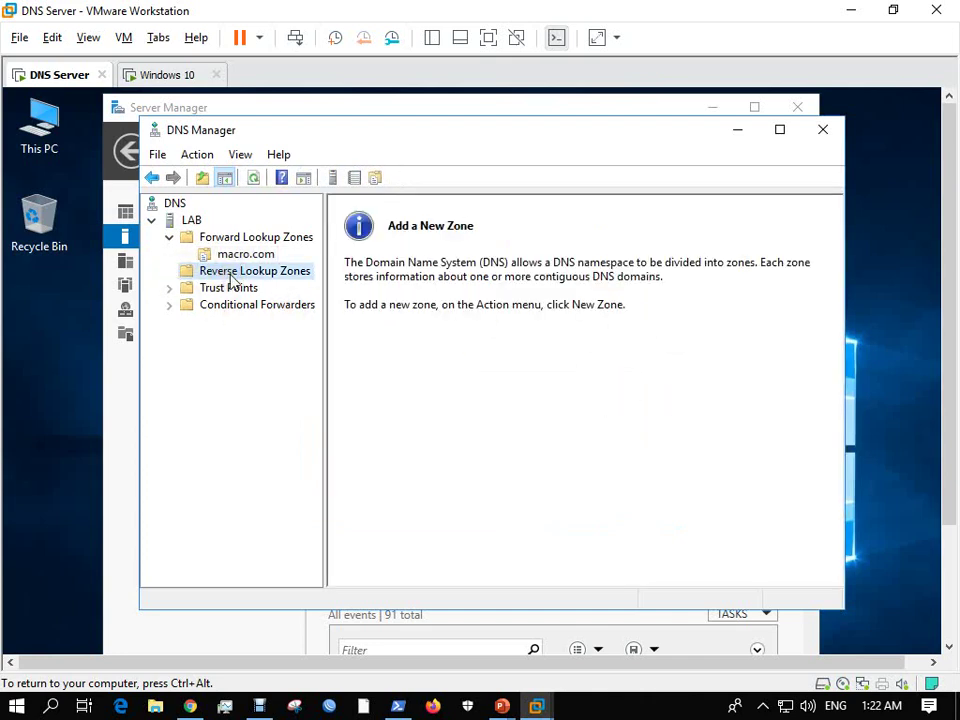
# Start a new reverse zone as a Primary, domain-replicated IPv4 zone.
pyautogui.rightClick(238, 282)
pyautogui.click(285, 287)
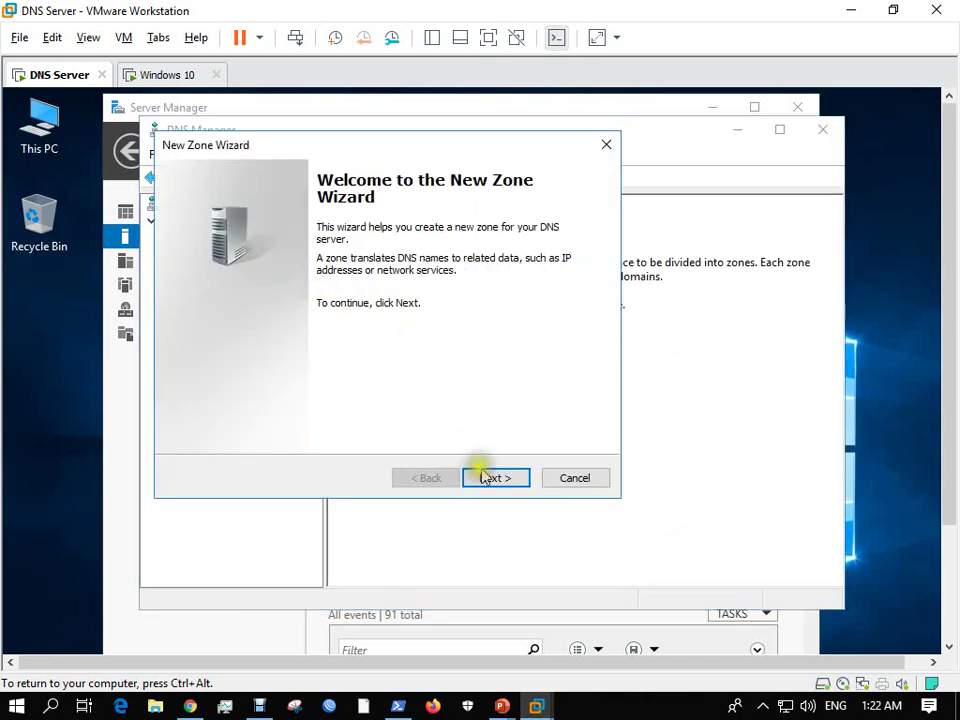
pyautogui.click(496, 478)
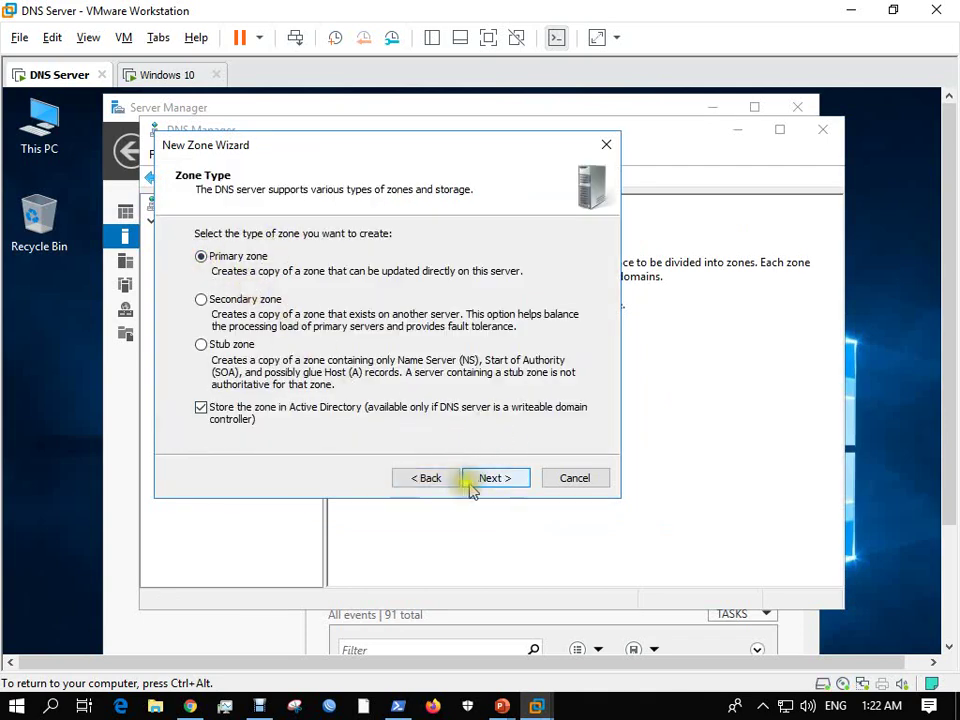
pyautogui.click(494, 478)
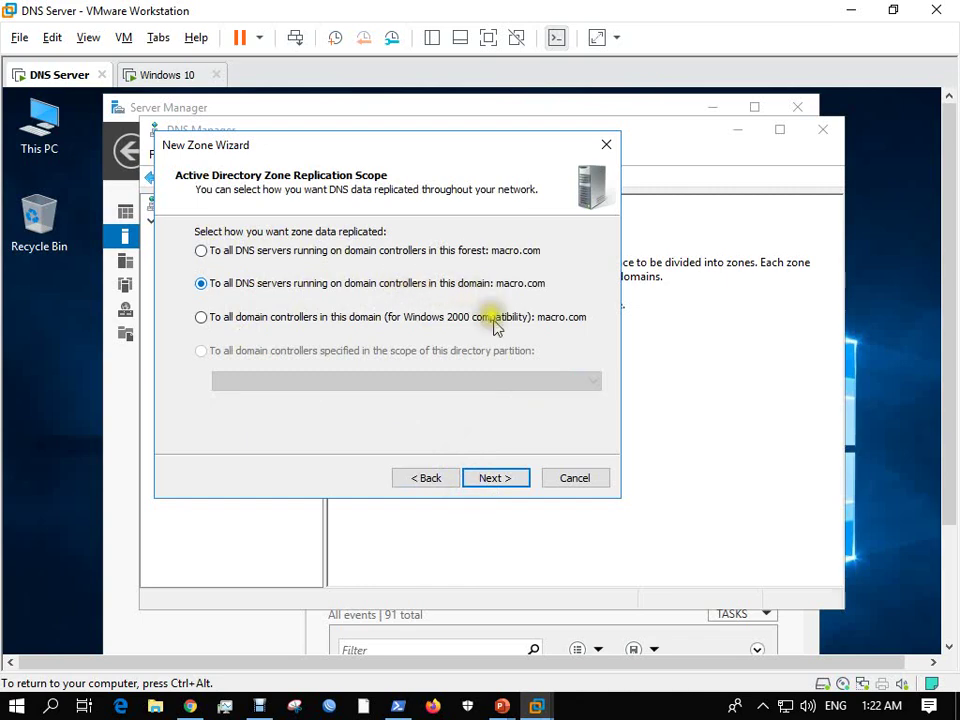
pyautogui.click(604, 713)
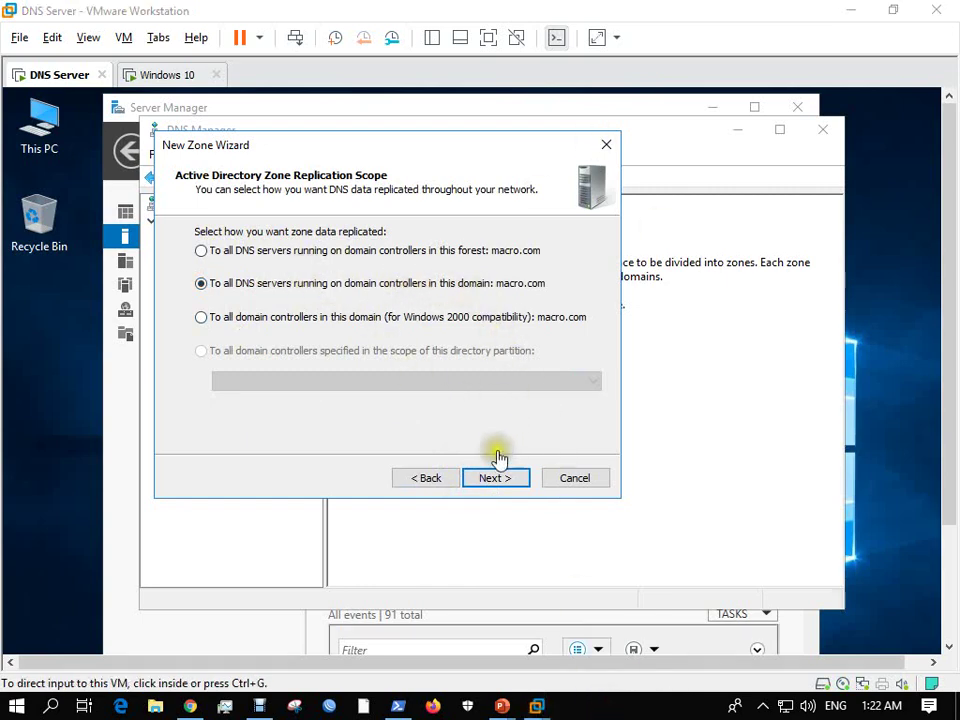
pyautogui.click(494, 479)
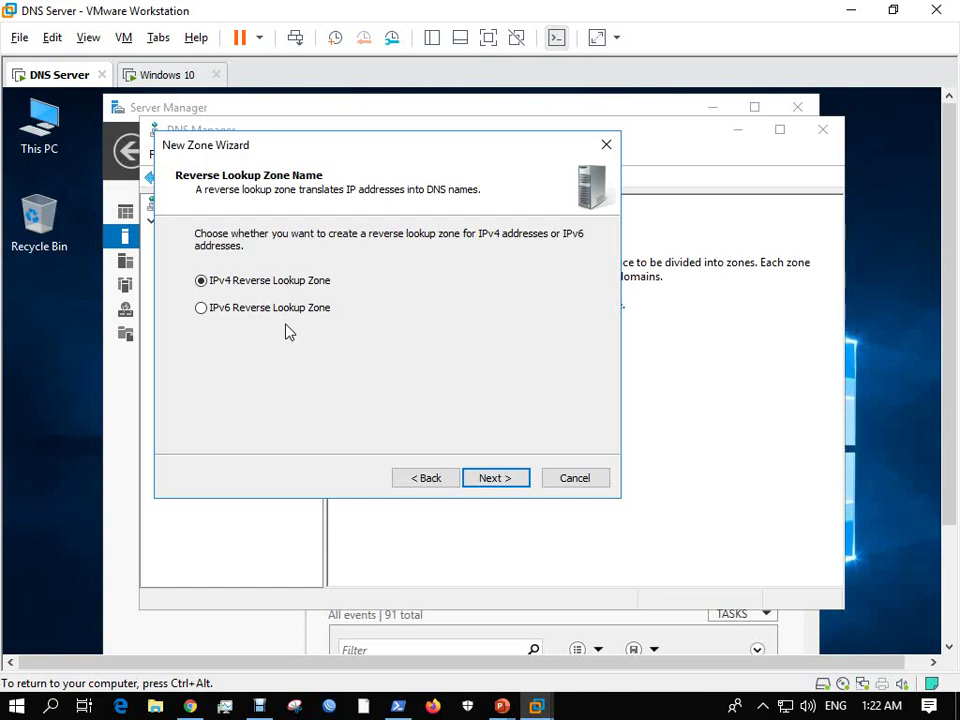
pyautogui.click(488, 479)
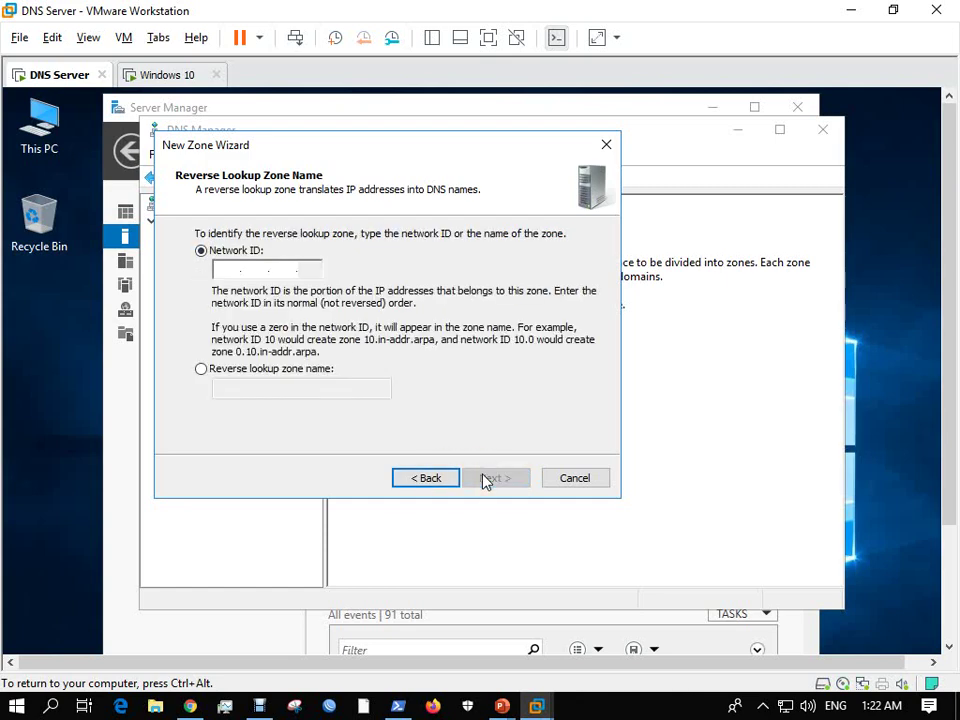
# Set network ID 192.168.0, disallow dynamic updates, and finish the zone.
pyautogui.hotkey('alt', 'r')
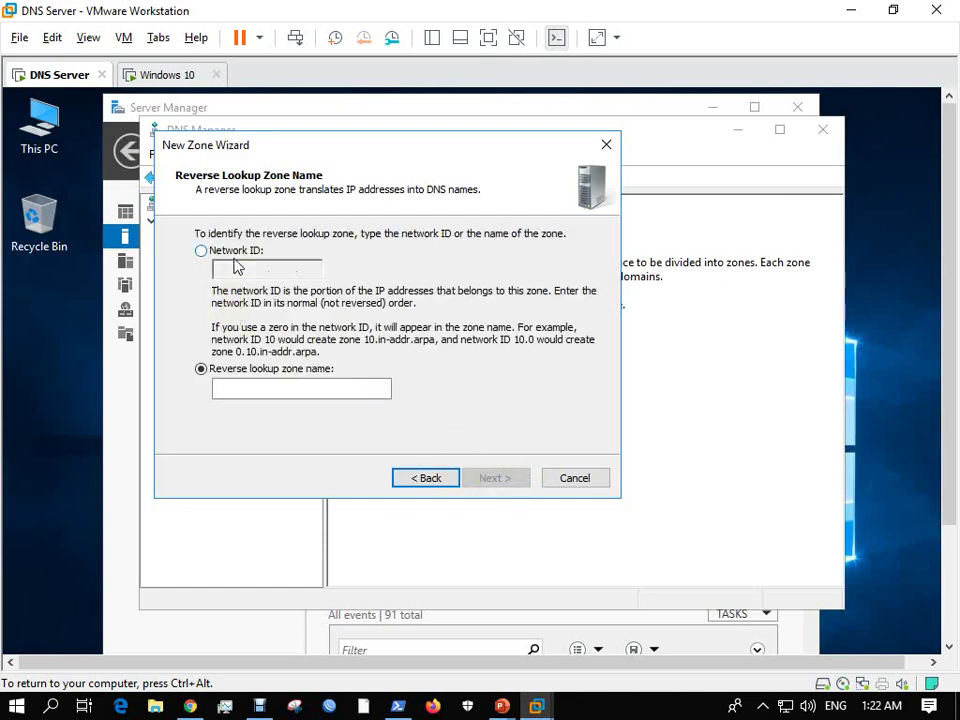
pyautogui.click(202, 252)
pyautogui.write('192 .')
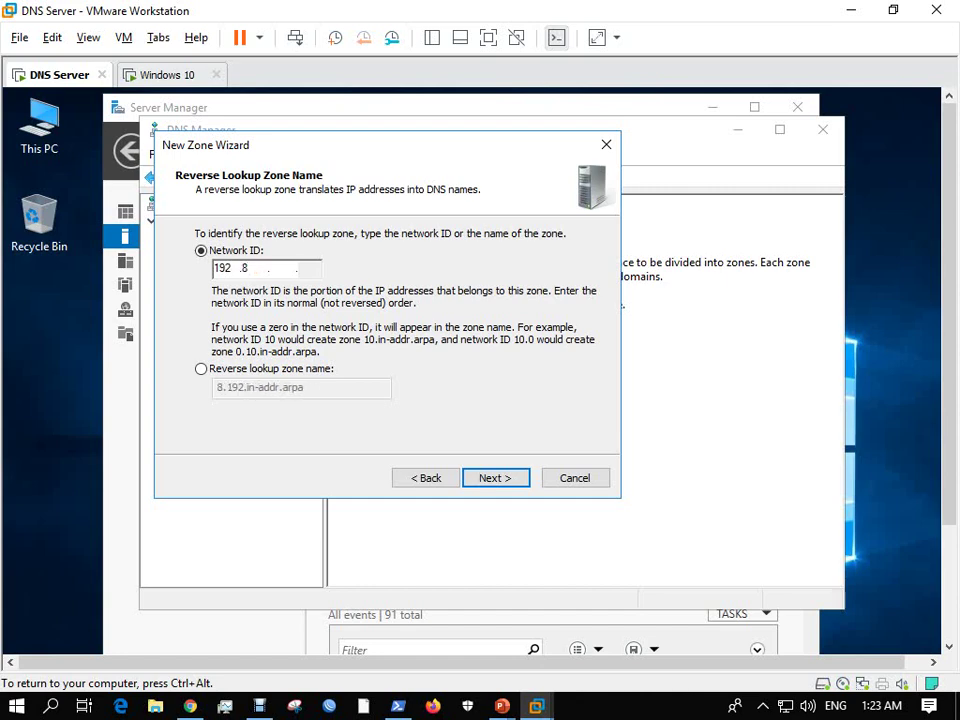
pyautogui.write('168 .0')
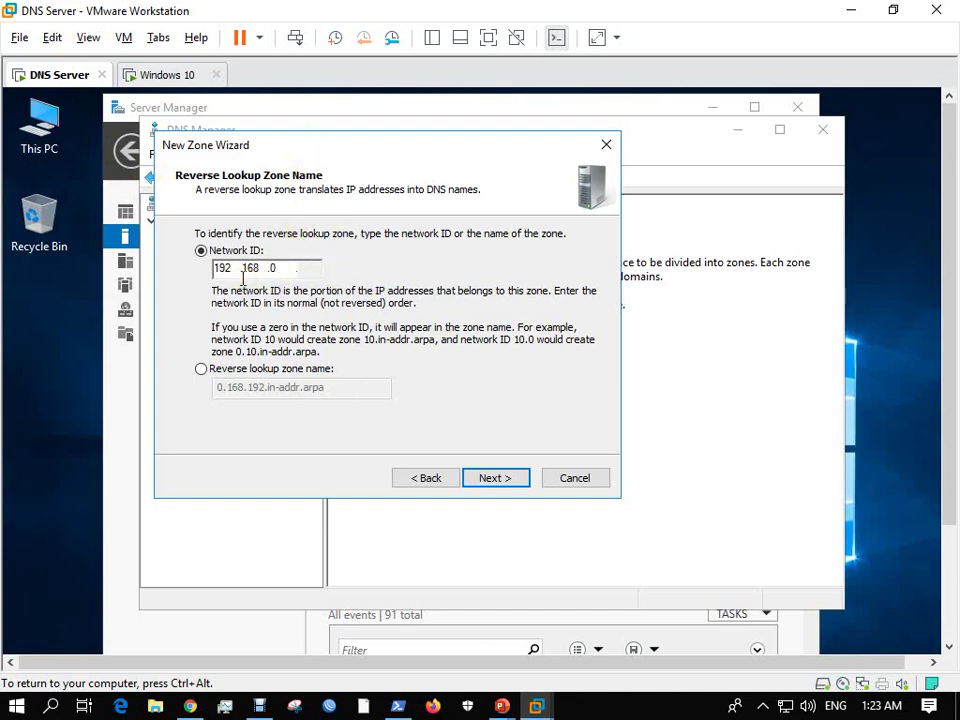
pyautogui.click(488, 481)
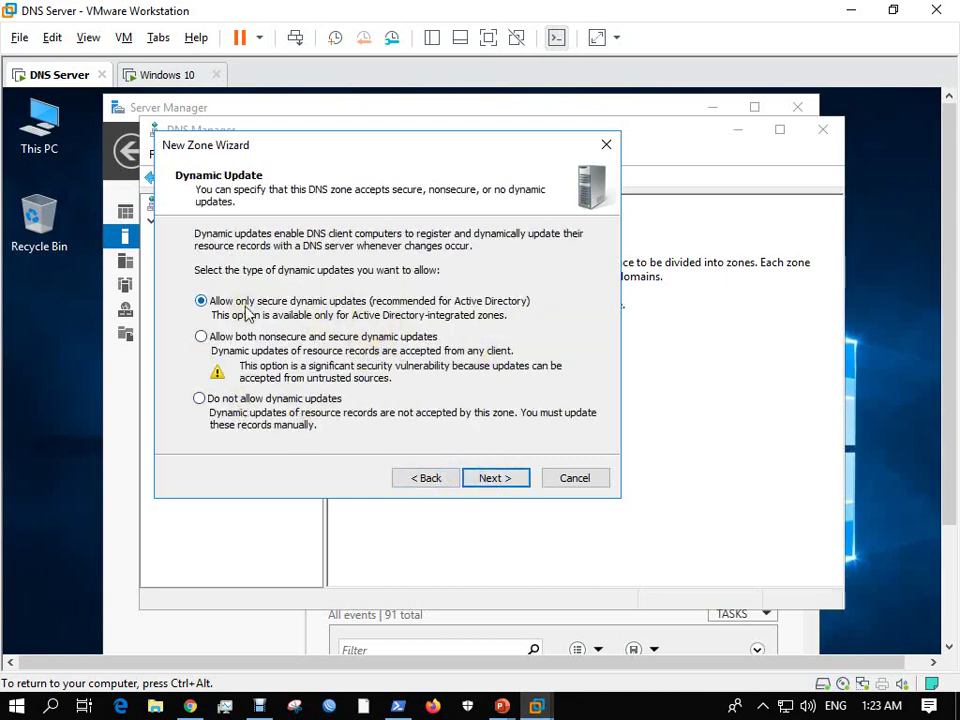
pyautogui.click(255, 401)
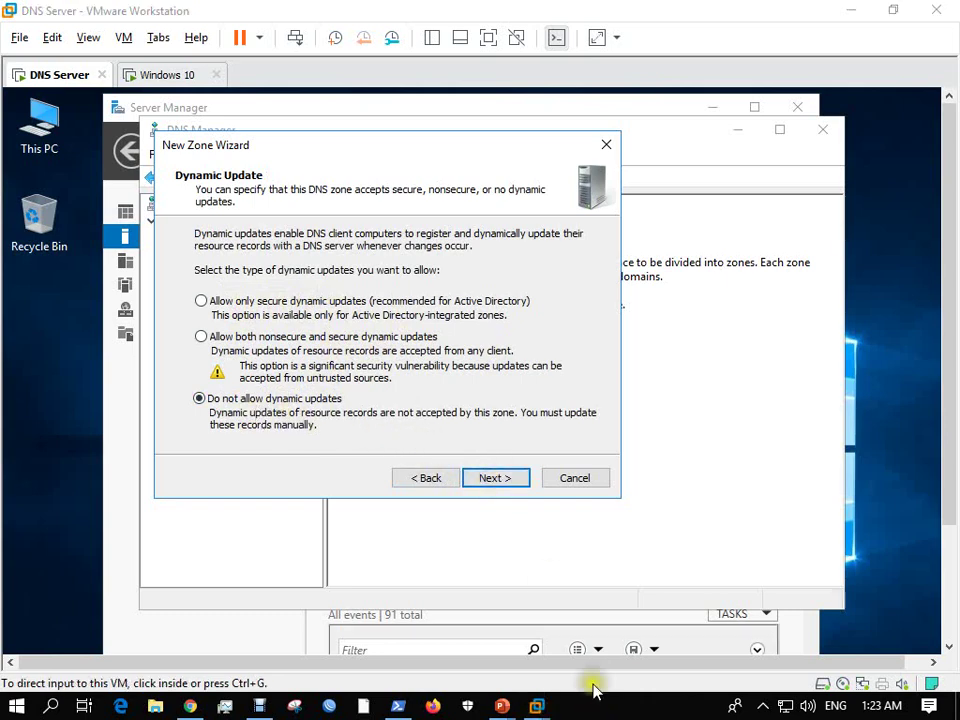
pyautogui.click(496, 478)
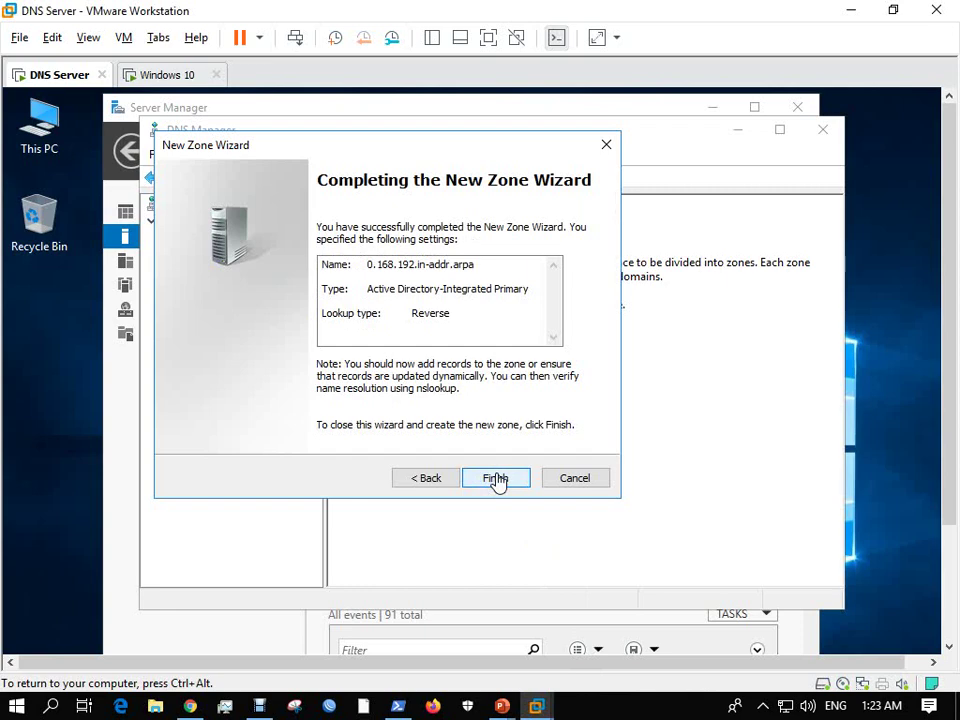
pyautogui.click(496, 478)
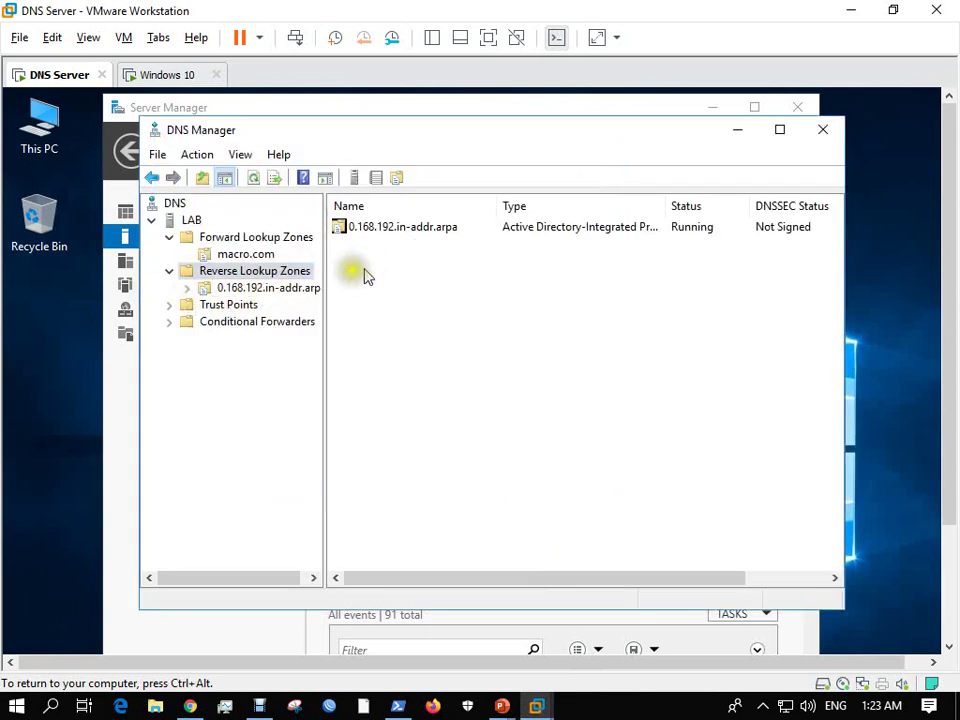
# Start a new PTR record in the reverse zone for host IP 192.168.0.1.
pyautogui.click(240, 288)
pyautogui.rightClick(379, 267)
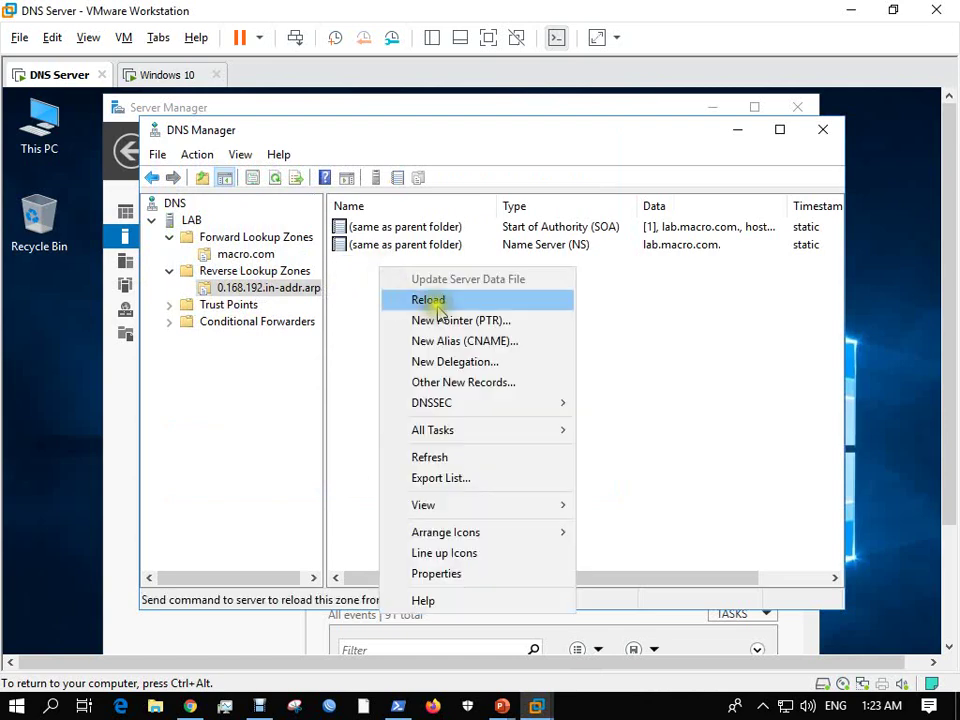
pyautogui.click(441, 320)
pyautogui.click(395, 242)
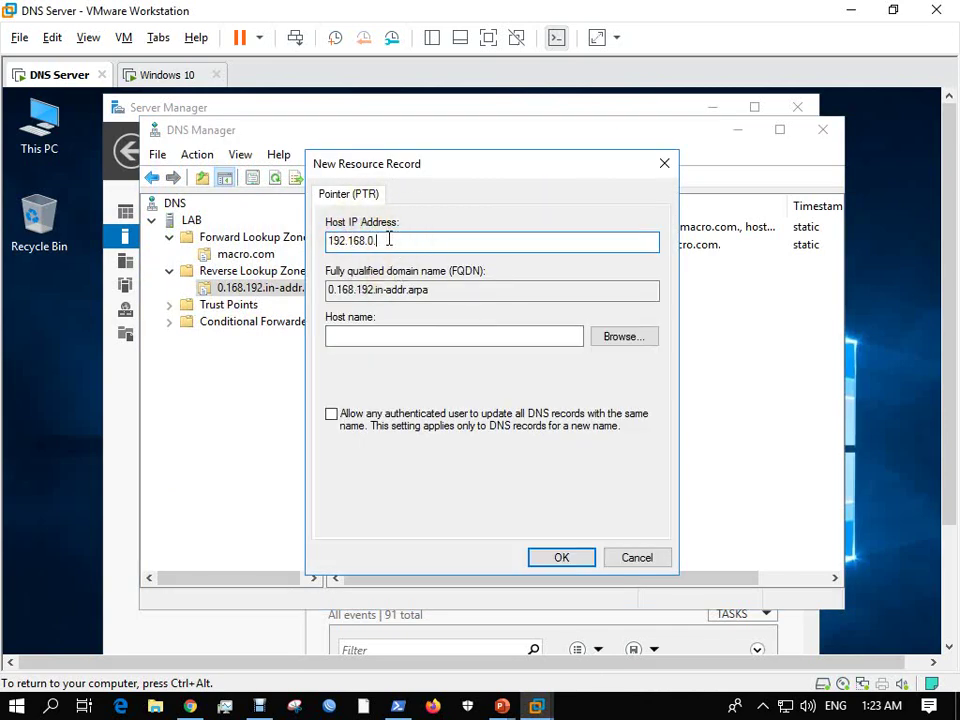
pyautogui.write('1')
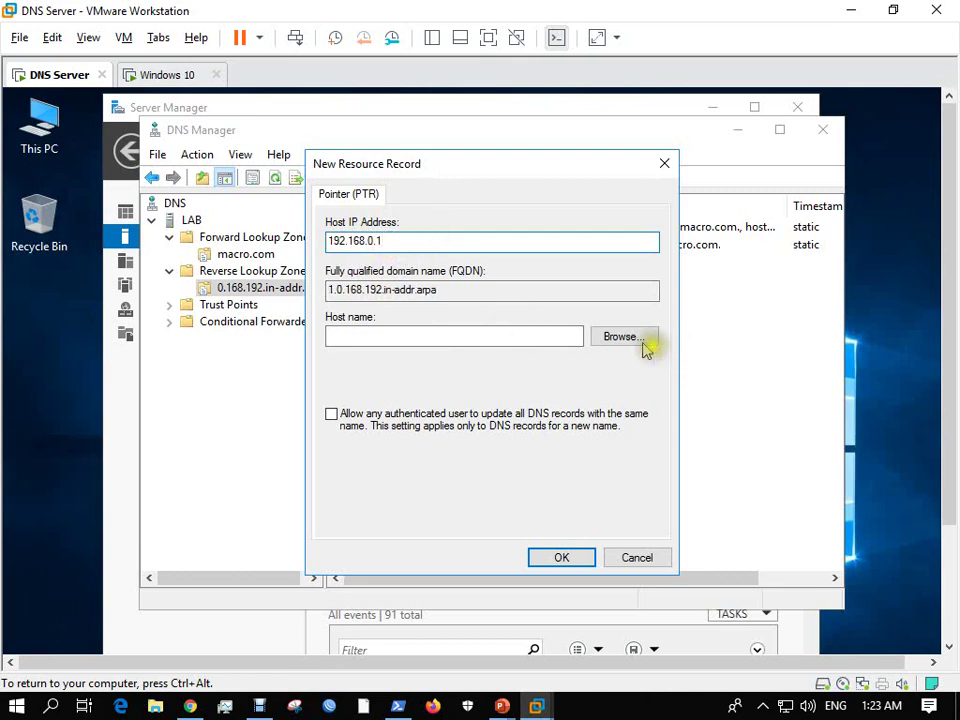
# Browse LAB > Forward Lookup Zones > macro.com > dns as the target and create the PTR.
pyautogui.click(622, 337)
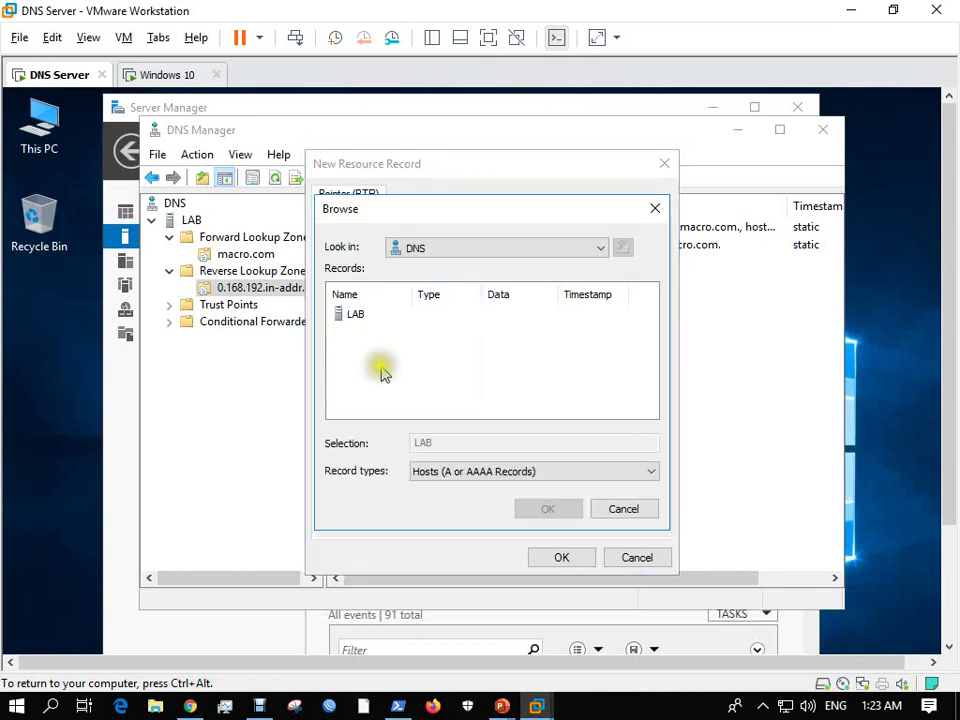
pyautogui.click(355, 318)
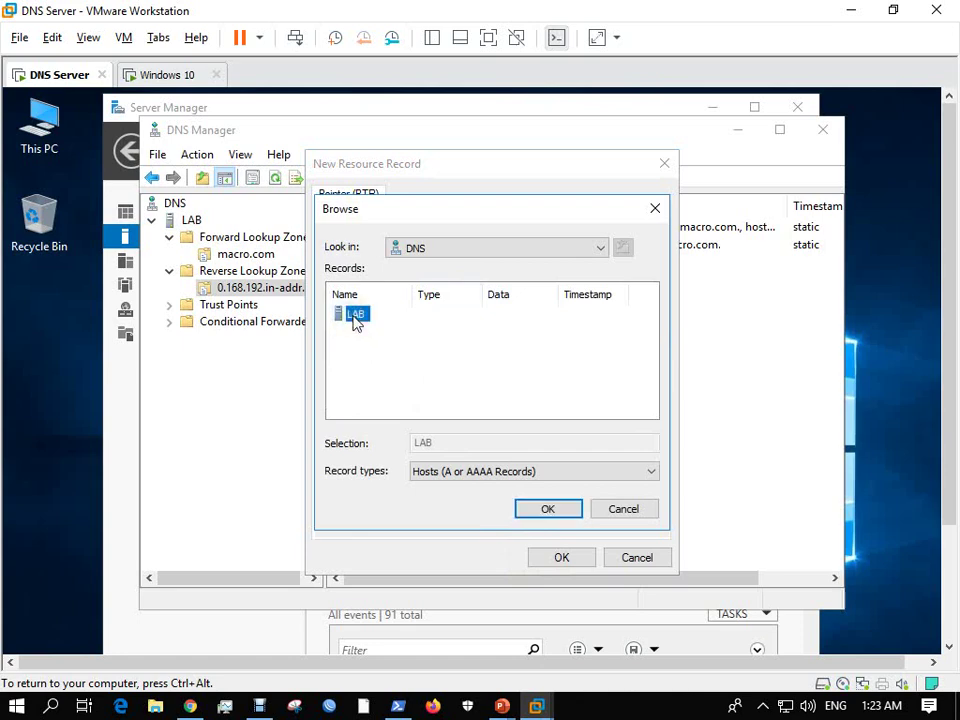
pyautogui.doubleClick(362, 316)
pyautogui.click(388, 316)
pyautogui.doubleClick(390, 316)
pyautogui.moveTo(409, 294); pyautogui.dragTo(472, 296)
pyautogui.click(390, 316)
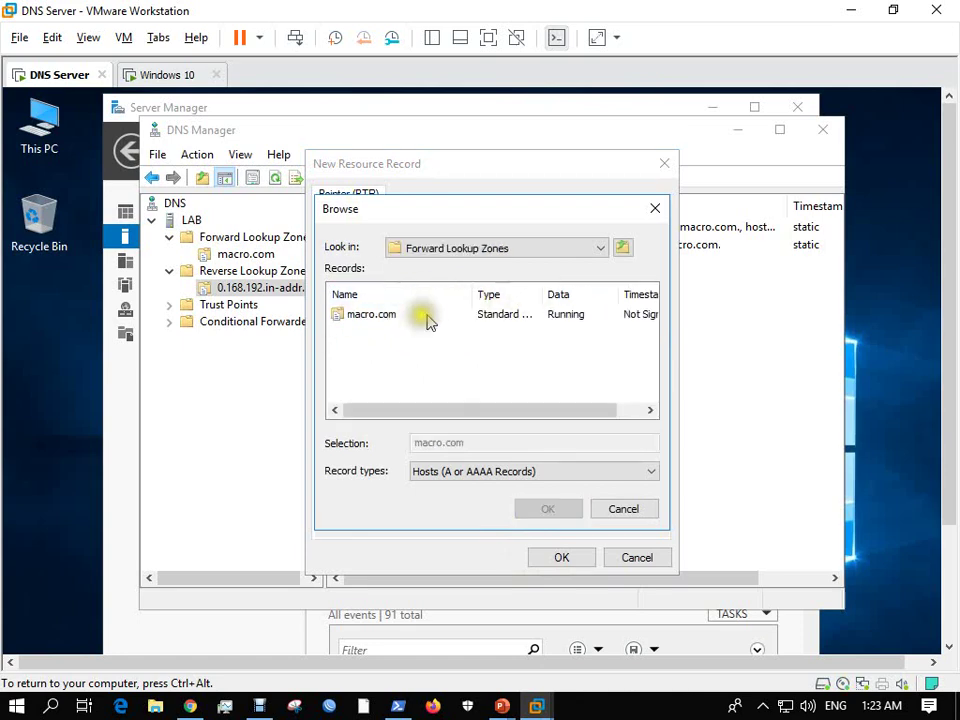
pyautogui.doubleClick(388, 318)
pyautogui.click(364, 318)
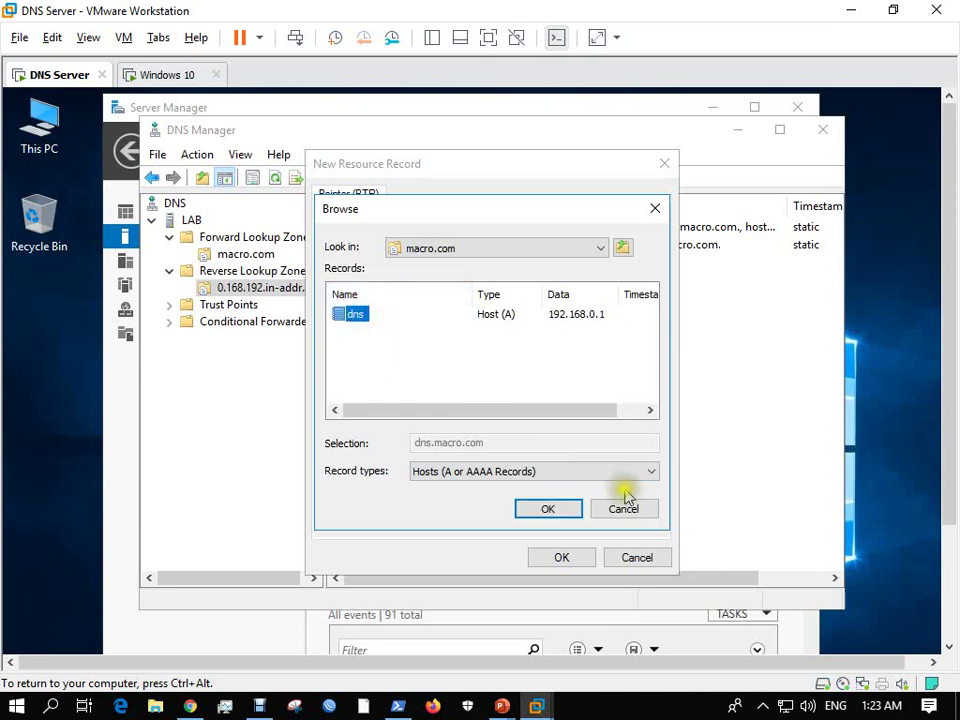
pyautogui.click(567, 508)
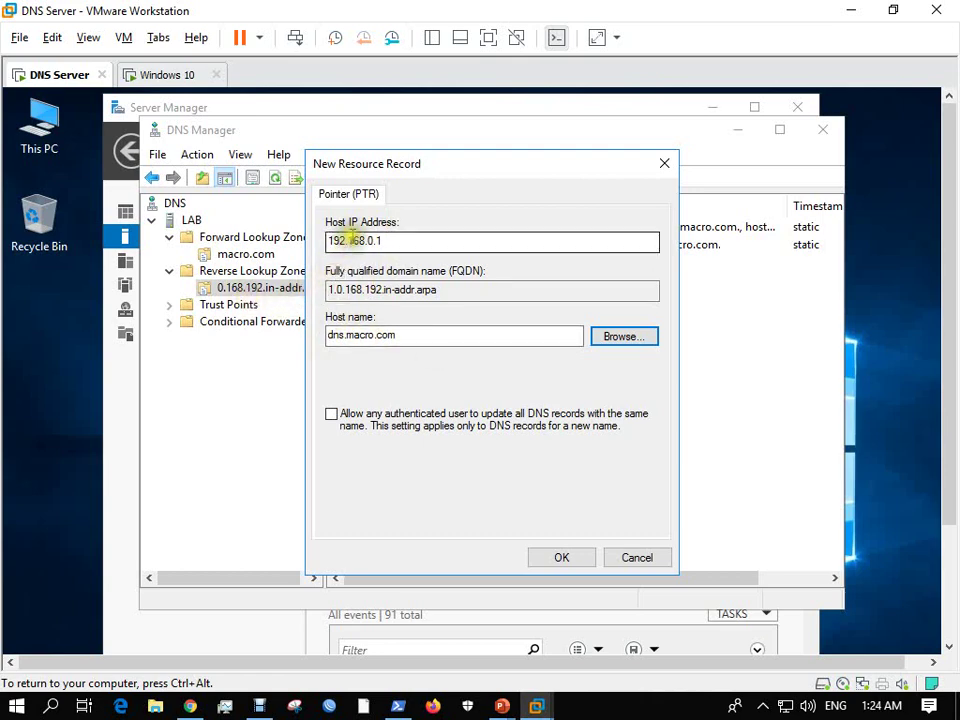
pyautogui.click(561, 557)
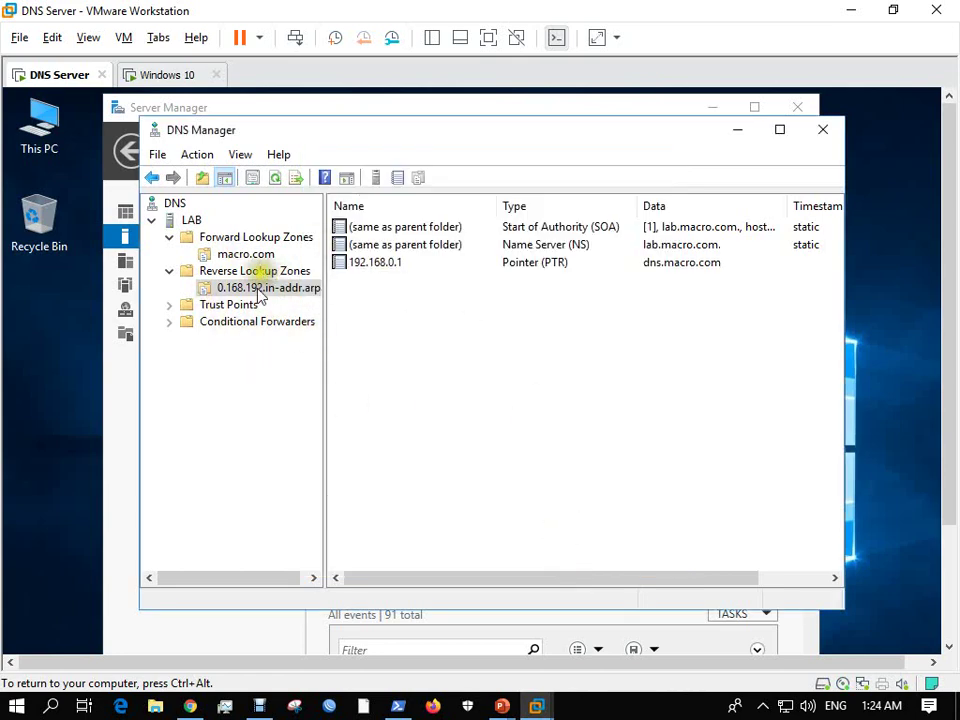
# Refresh the reverse zone, collapse both zone folders, and open the LAB server's context menu.
pyautogui.click(277, 178)
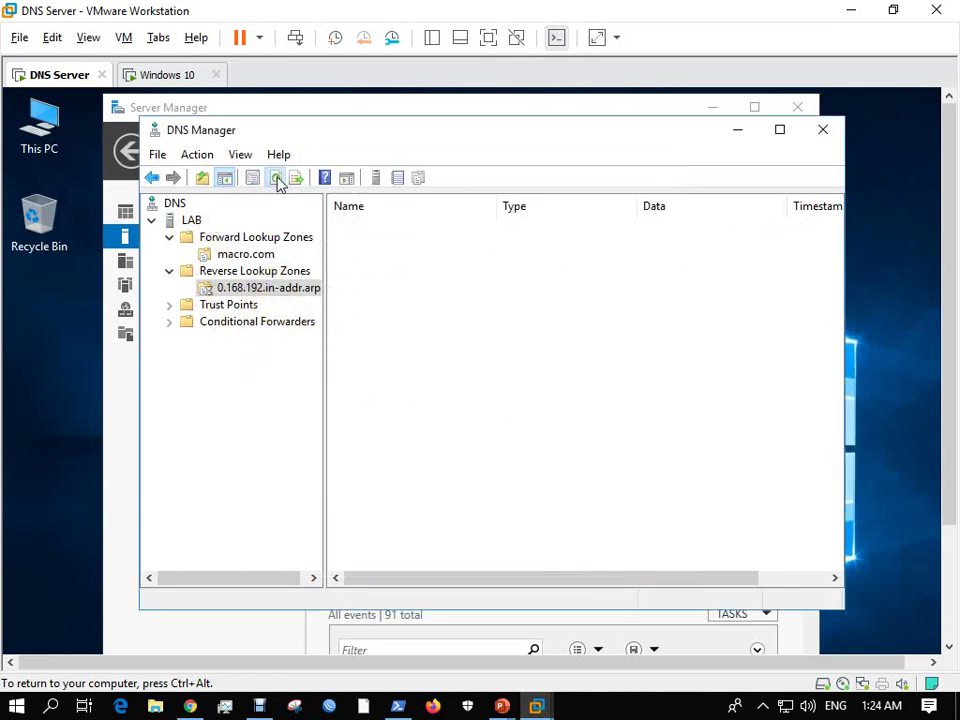
pyautogui.click(168, 238)
pyautogui.click(170, 240)
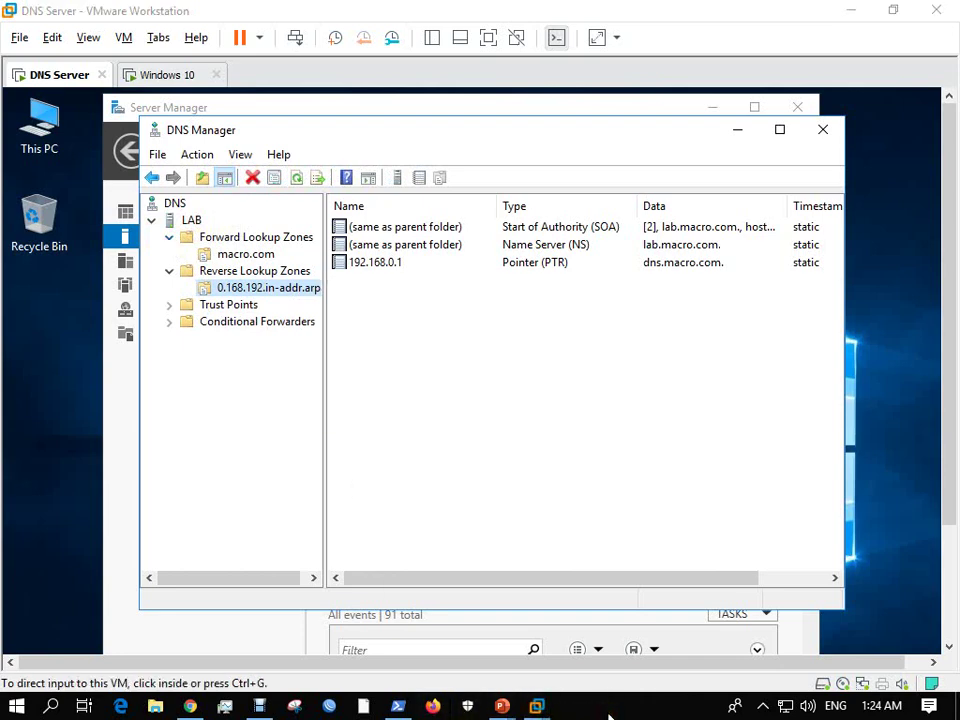
pyautogui.click(170, 240)
pyautogui.click(170, 241)
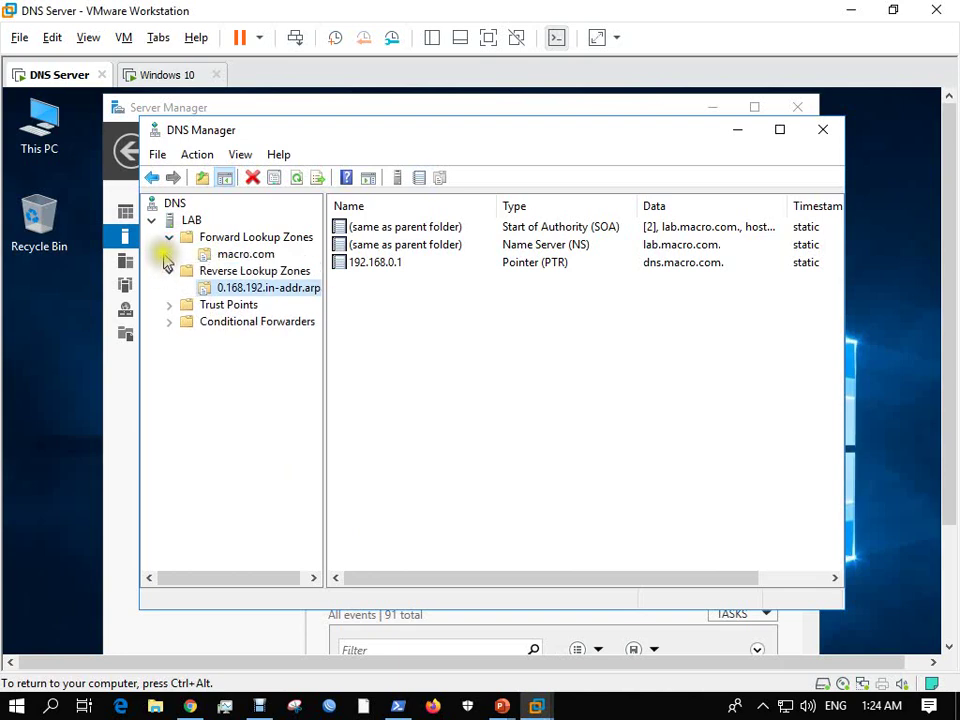
pyautogui.click(170, 240)
pyautogui.click(170, 254)
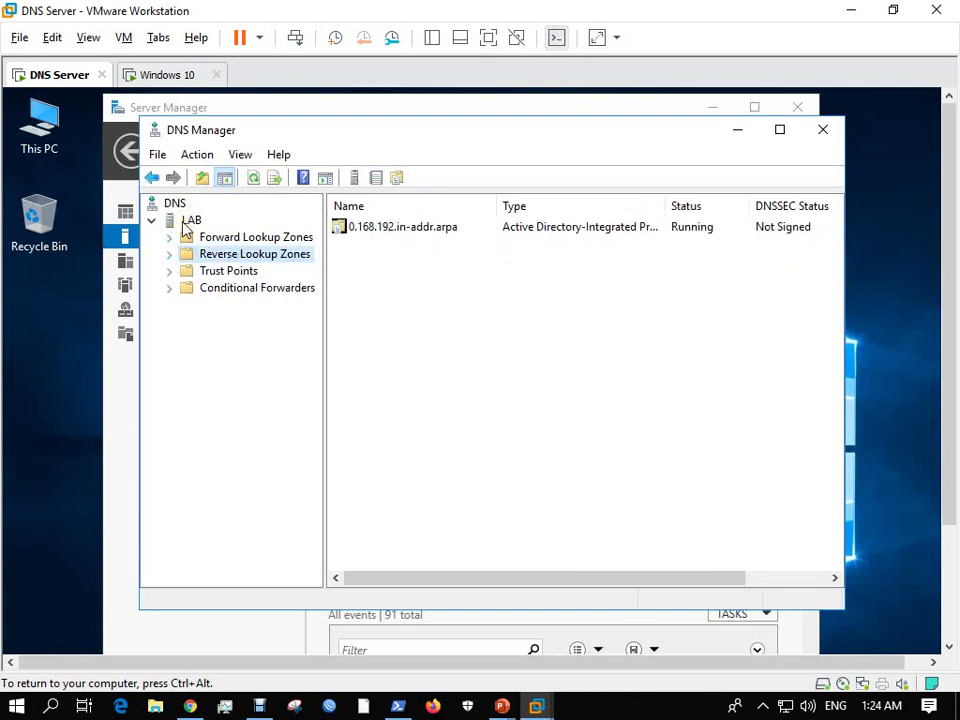
pyautogui.rightClick(185, 229)
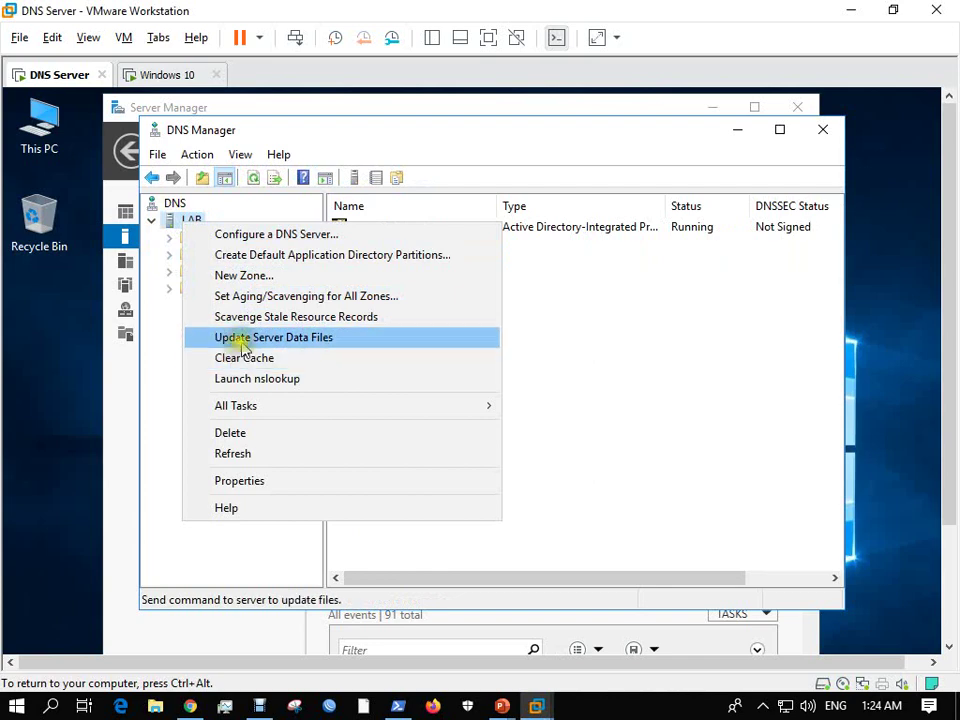
# Launch nslookup from LAB and look up 192.168.0.1, which resolves to dns.macro.com.
pyautogui.click(246, 382)
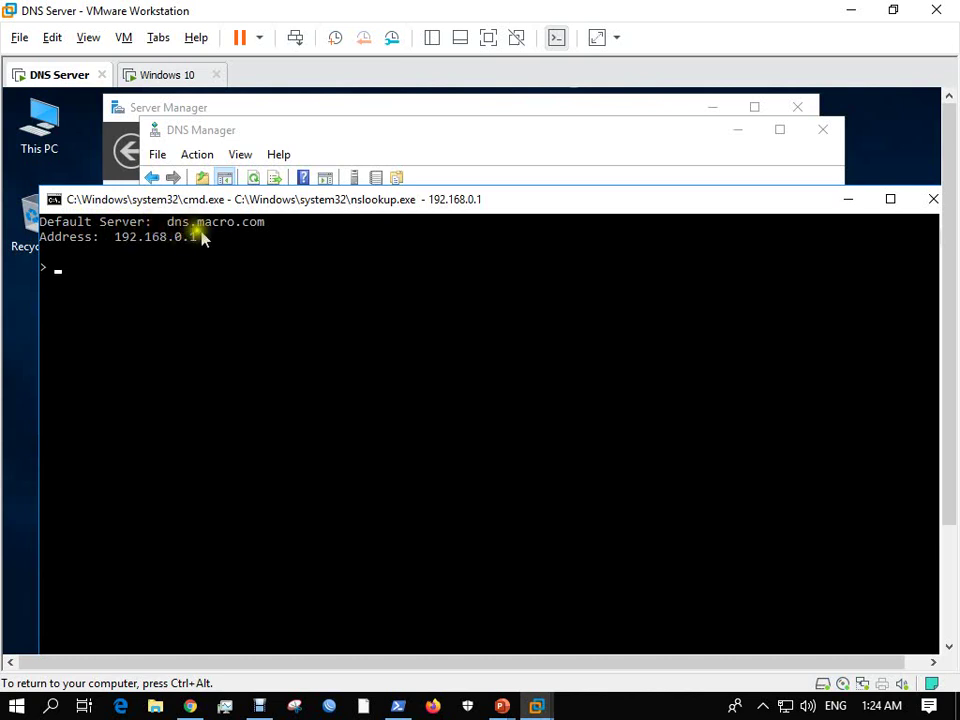
pyautogui.click(141, 268)
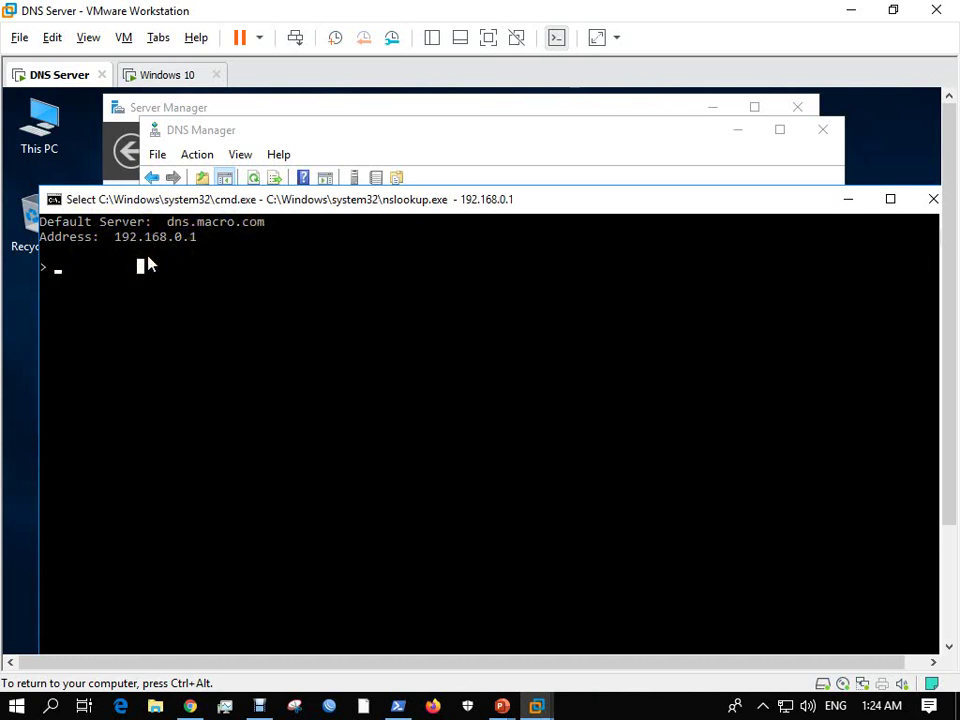
pyautogui.write('192.168.0.1')
pyautogui.press('Return')
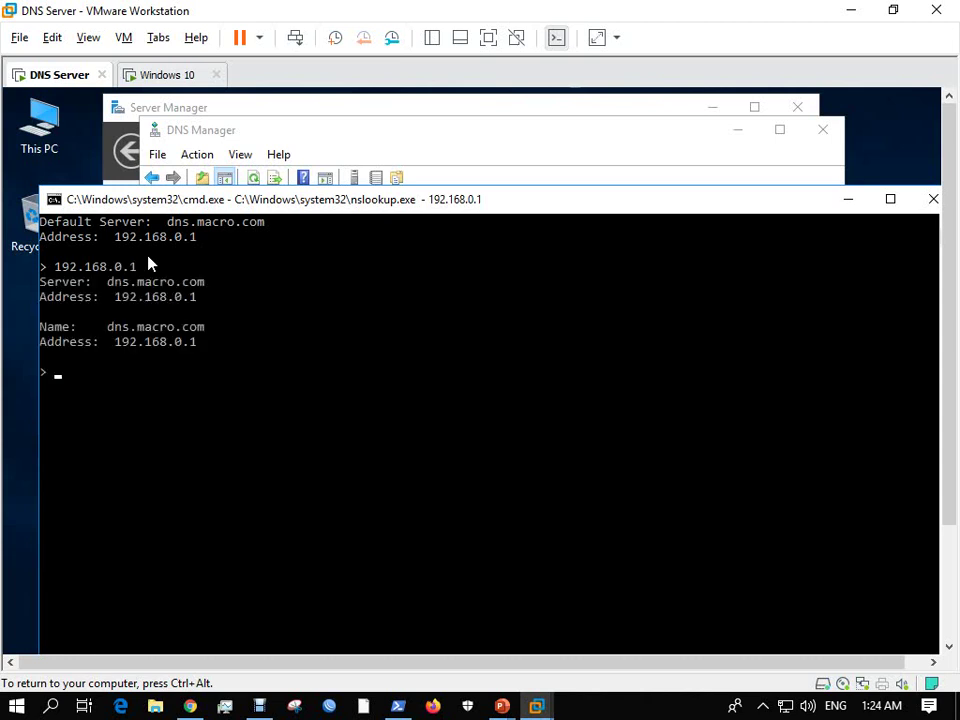
pyautogui.click(56, 268)
pyautogui.moveTo(56, 268); pyautogui.dragTo(166, 267)
pyautogui.moveTo(106, 282); pyautogui.dragTo(208, 282)
pyautogui.click(108, 327)
pyautogui.moveTo(166, 334); pyautogui.dragTo(254, 334)
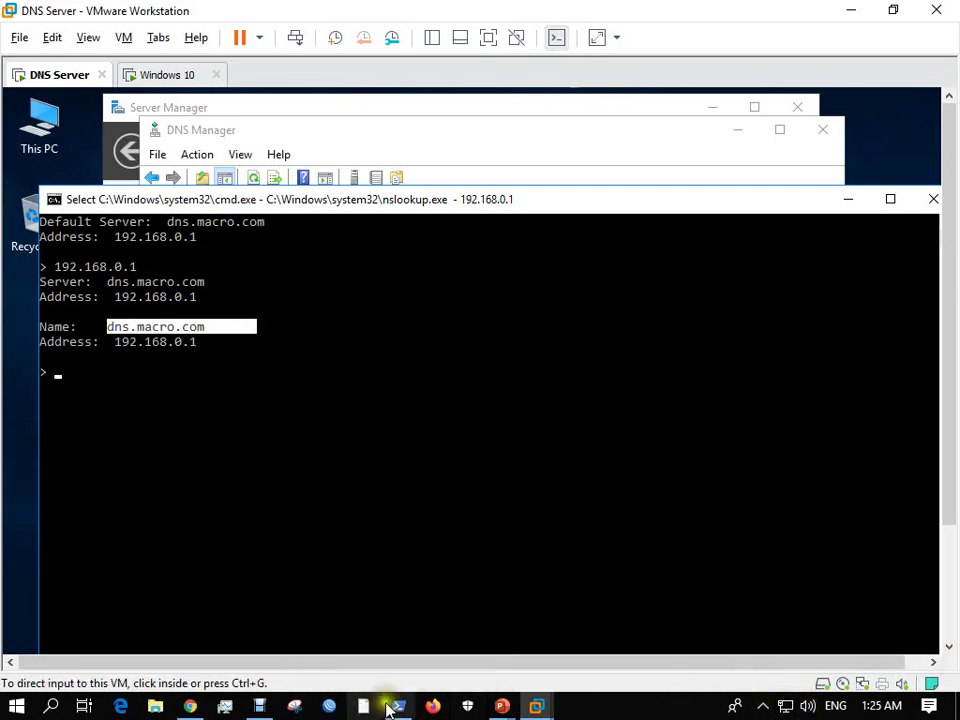
# Compare with the host PowerShell nslookup of dns.google, then minimize that window.
pyautogui.click(398, 706)
pyautogui.press('Return')
pyautogui.scroll(2, 307, 483)
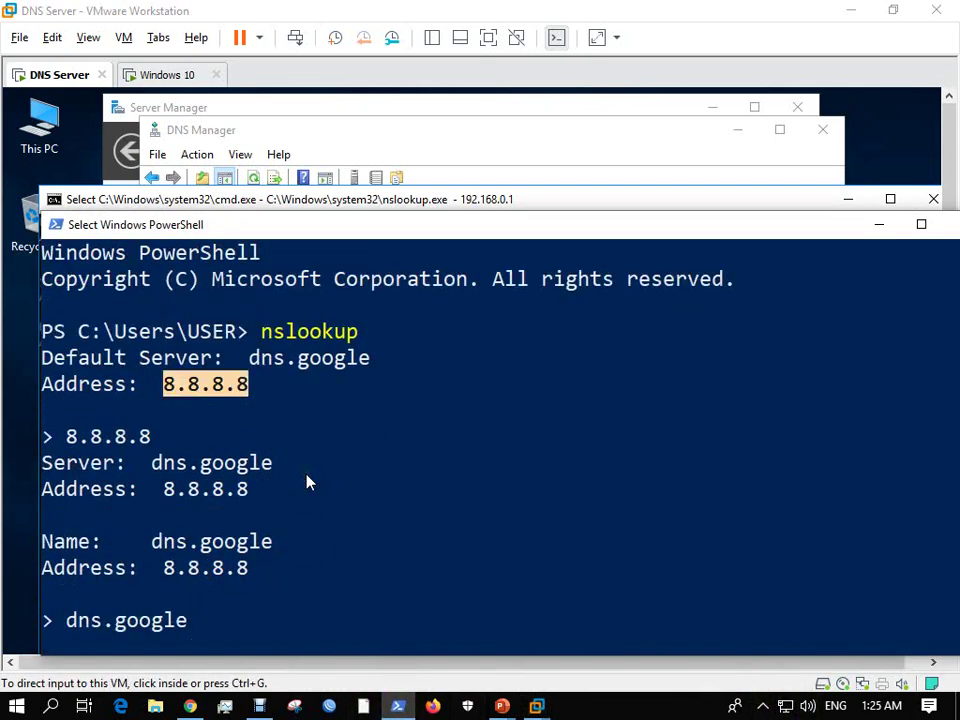
pyautogui.scroll(-1, 307, 483)
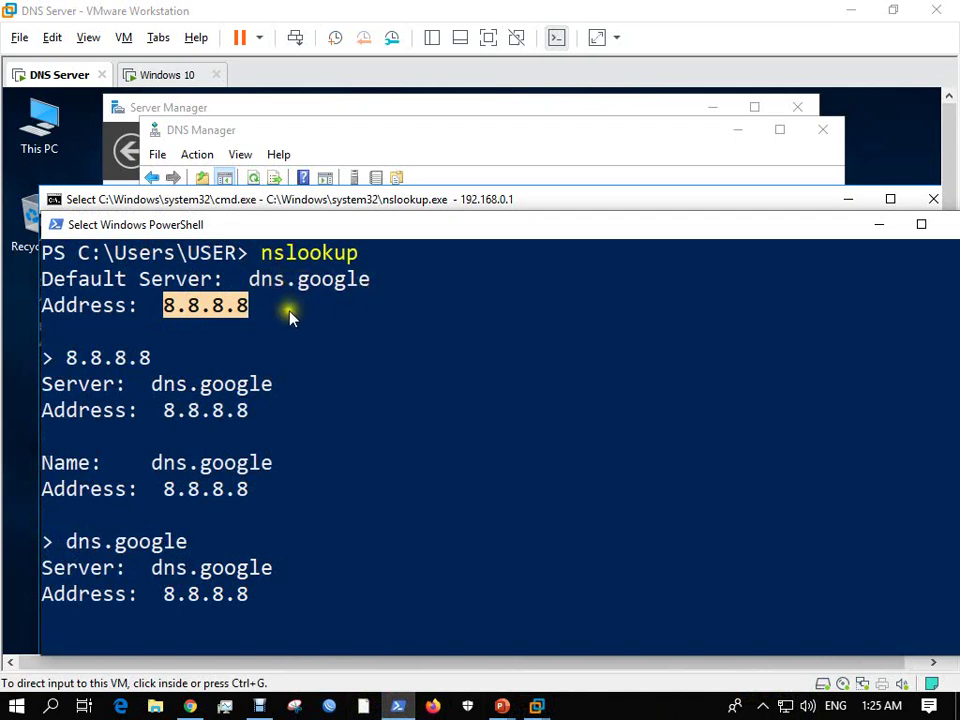
pyautogui.click(879, 226)
# Restart nslookup in Command Prompt, now showing dns.macro.com at 192.168.0.1 as default server.
pyautogui.click(169, 392)
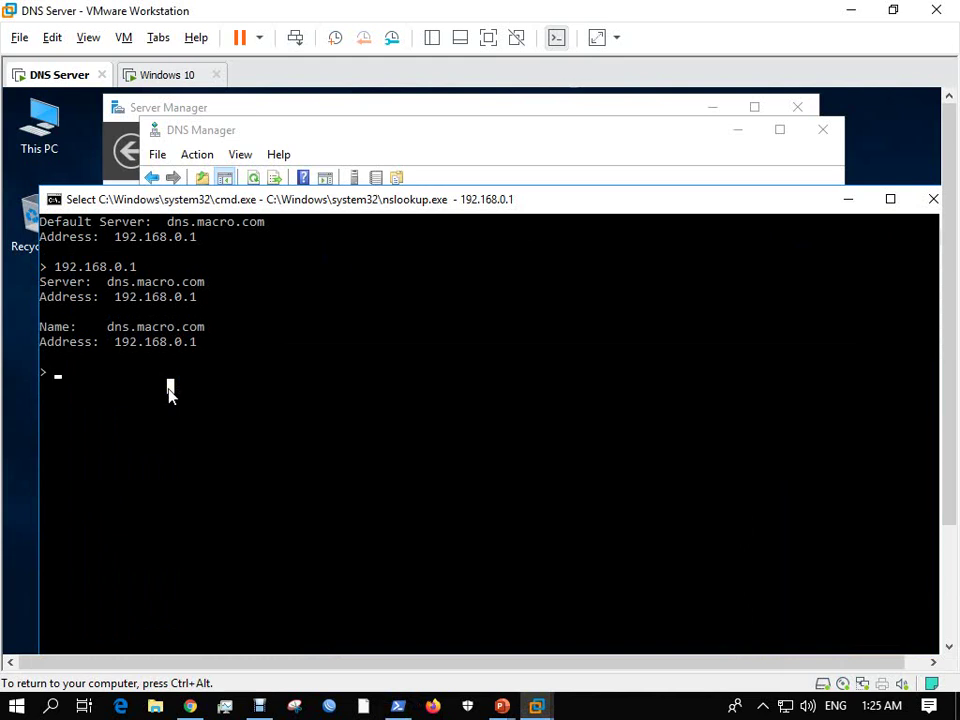
pyautogui.hotkey('ctrl', 'alt')
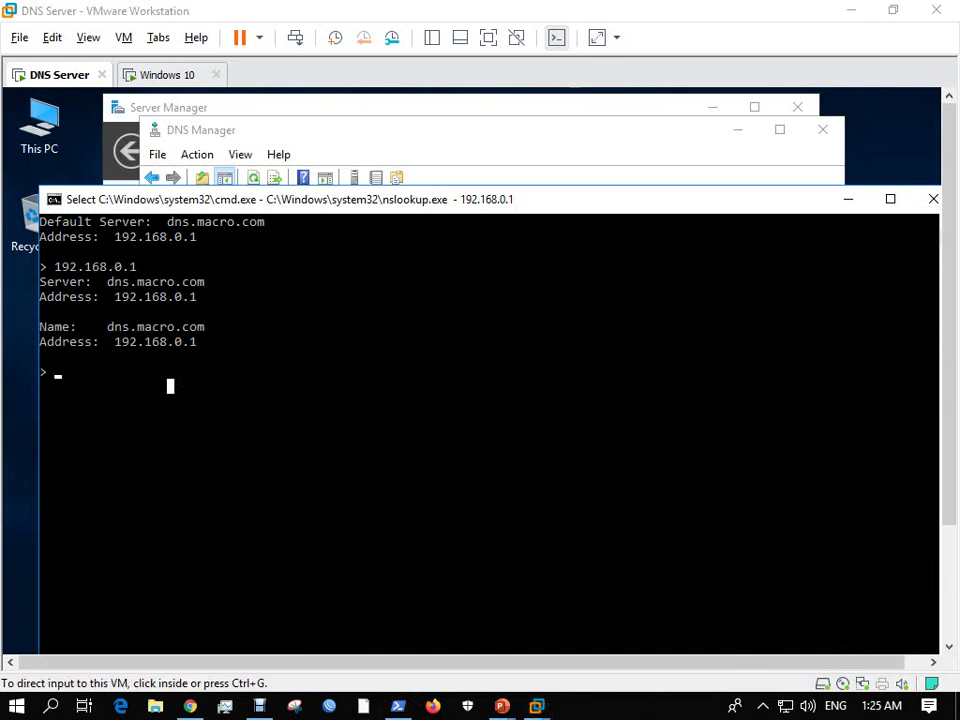
pyautogui.click(129, 388)
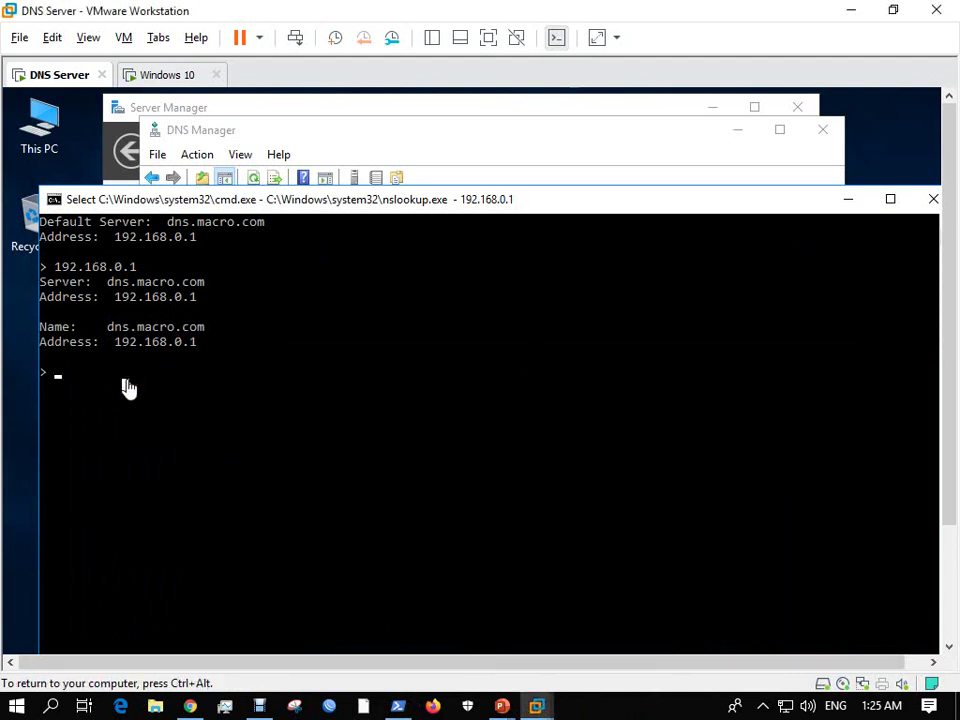
pyautogui.press('Escape')
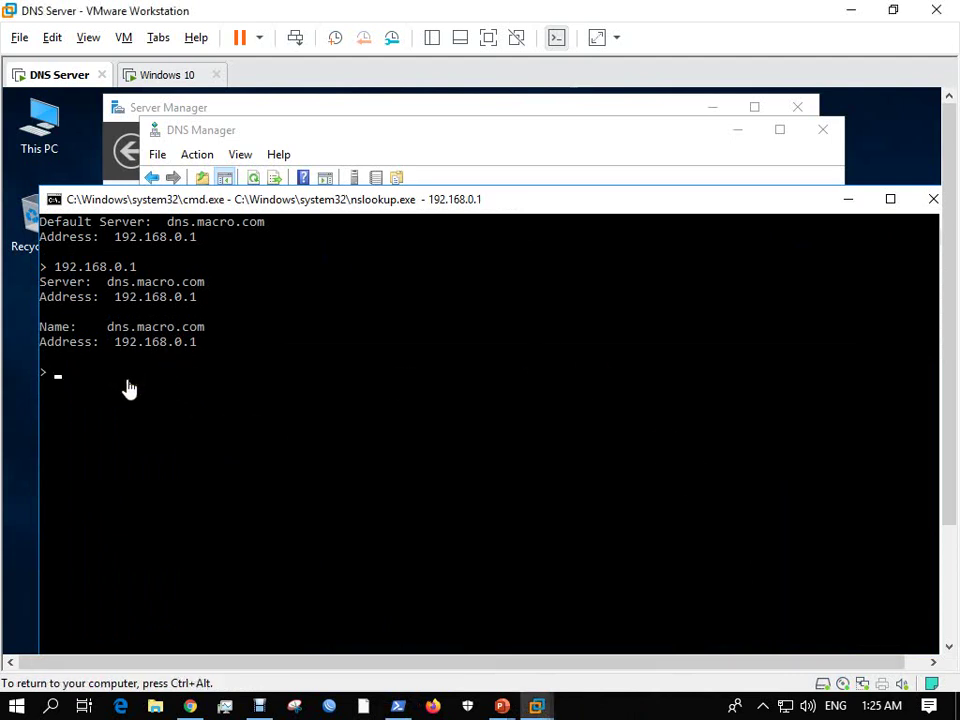
pyautogui.hotkey('ctrl', 'c')
pyautogui.press('Return')
pyautogui.press('Return')
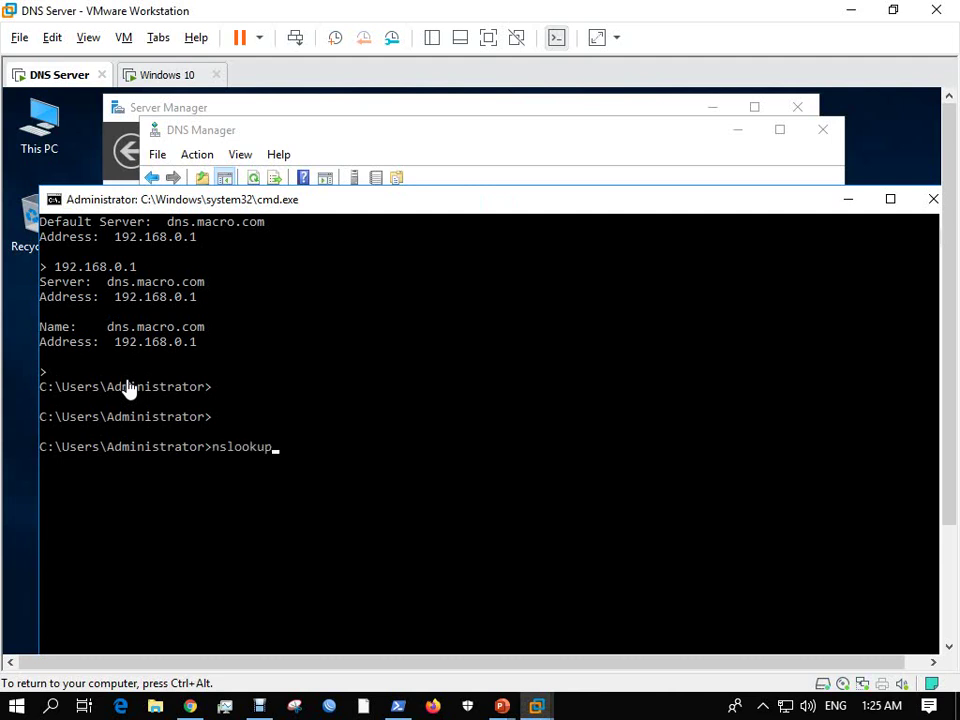
pyautogui.write('nslookup')
pyautogui.press('Return')
pyautogui.click(392, 632)
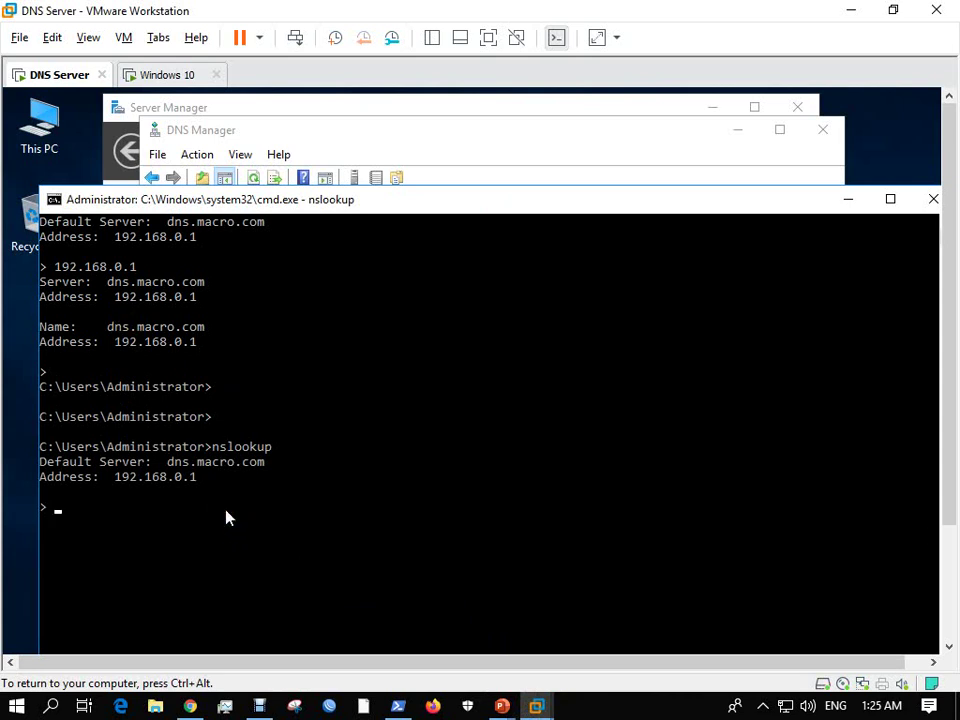